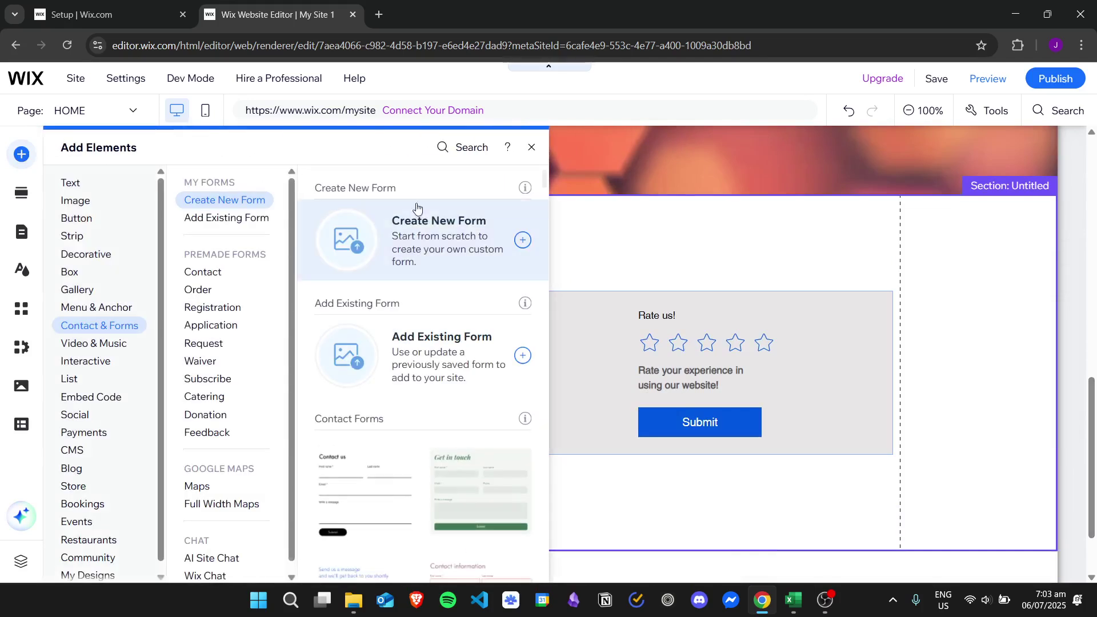
Create a new form from scratch and add a Checkbox field to it
left_click(117, 307)
left_click(111, 329)
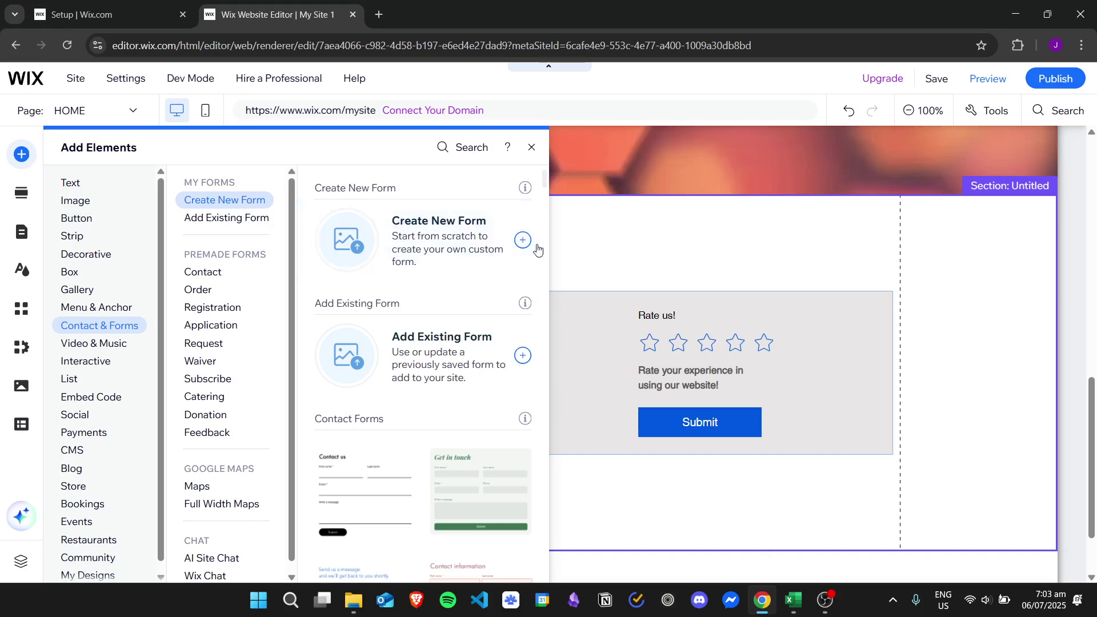
left_click(442, 252)
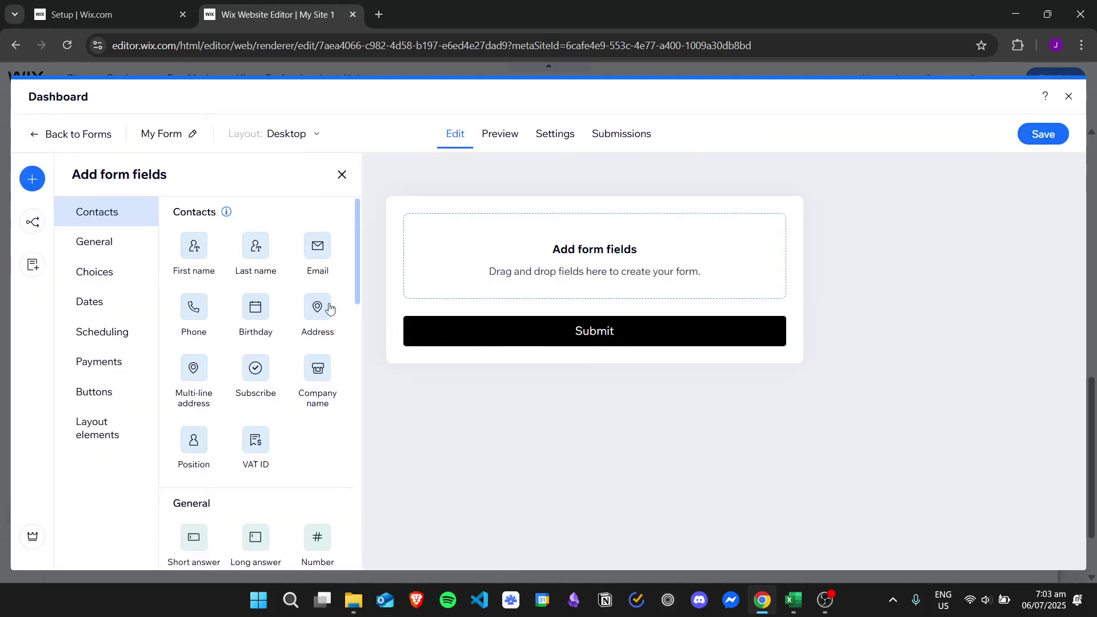
left_click_drag(356, 212, 370, 318)
left_click(270, 457)
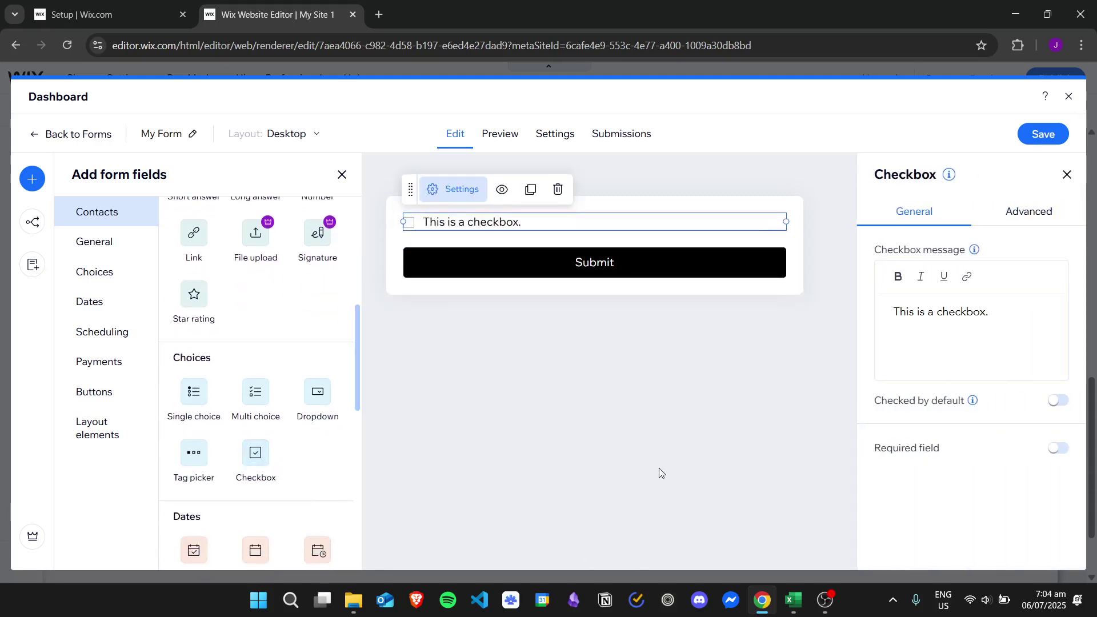
Add First name and Last name fields to the form and move the checkbox below them
left_click_drag(354, 324, 363, 216)
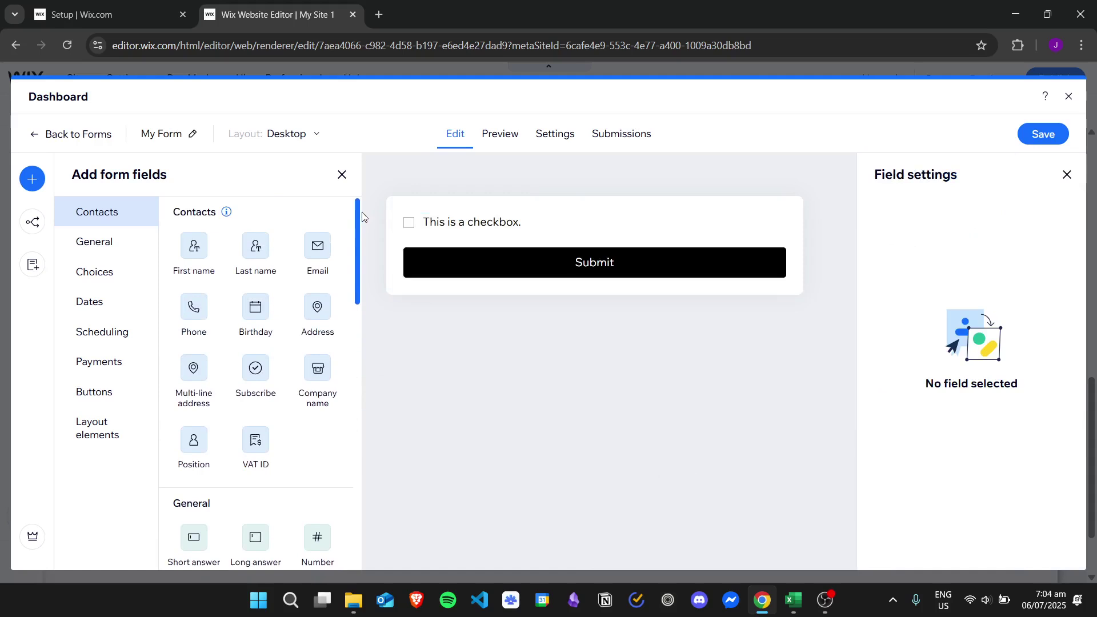
left_click(193, 246)
left_click(255, 247)
left_click(342, 174)
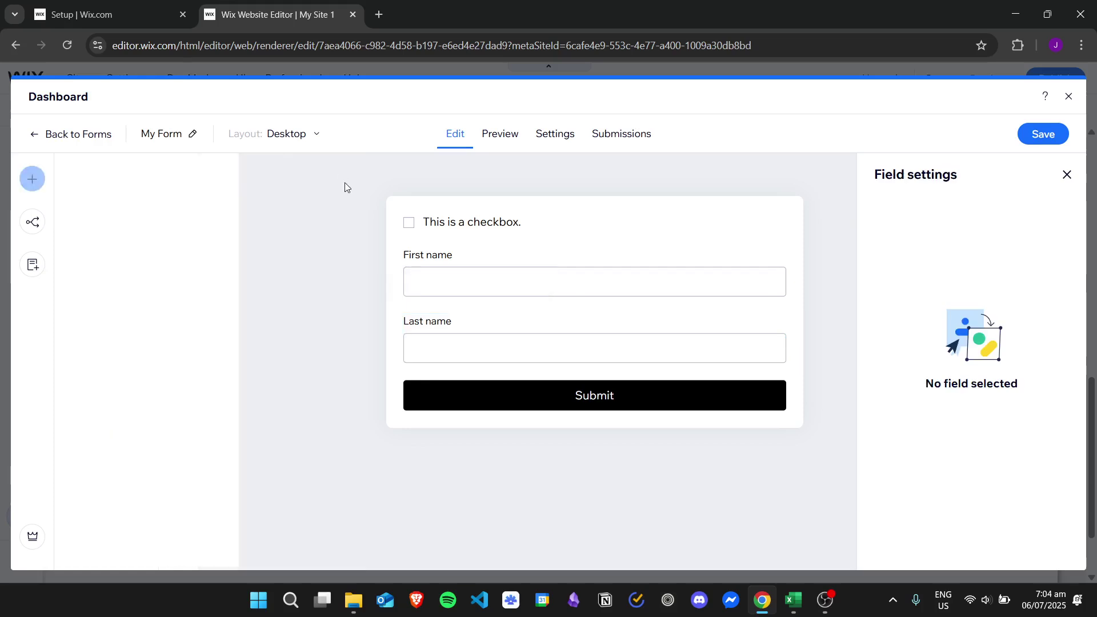
left_click(544, 223)
left_click_drag(543, 223, 544, 368)
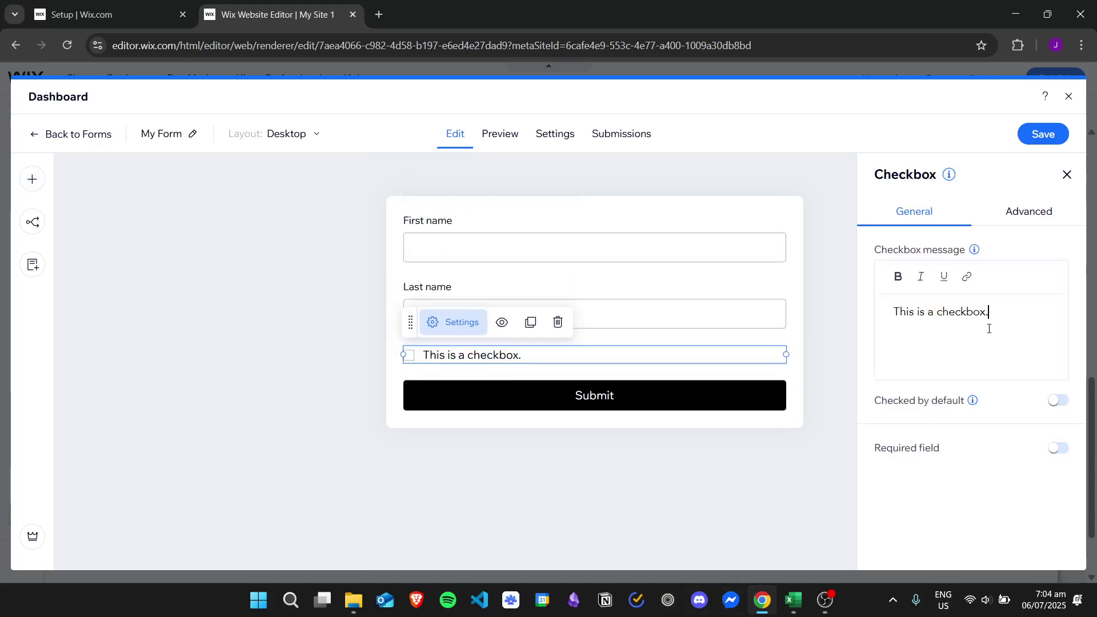
Set the checkbox message to "Do you agree to our terms and conditions?" and make the checkbox a required field
key("ctrl+a")
type("Do you ")
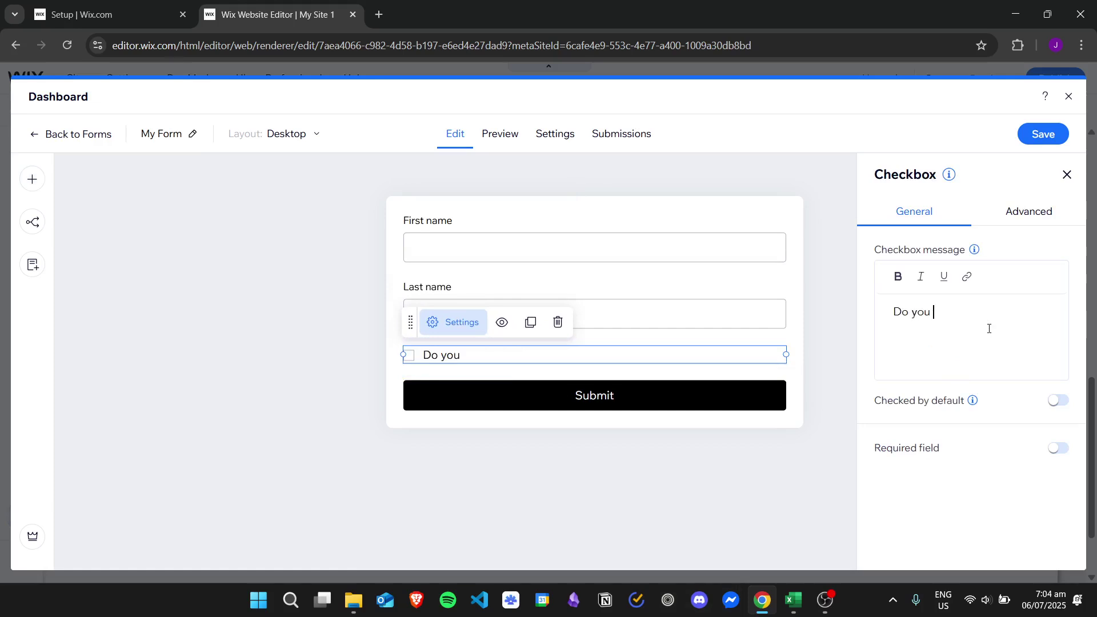
type("agree to our terms ")
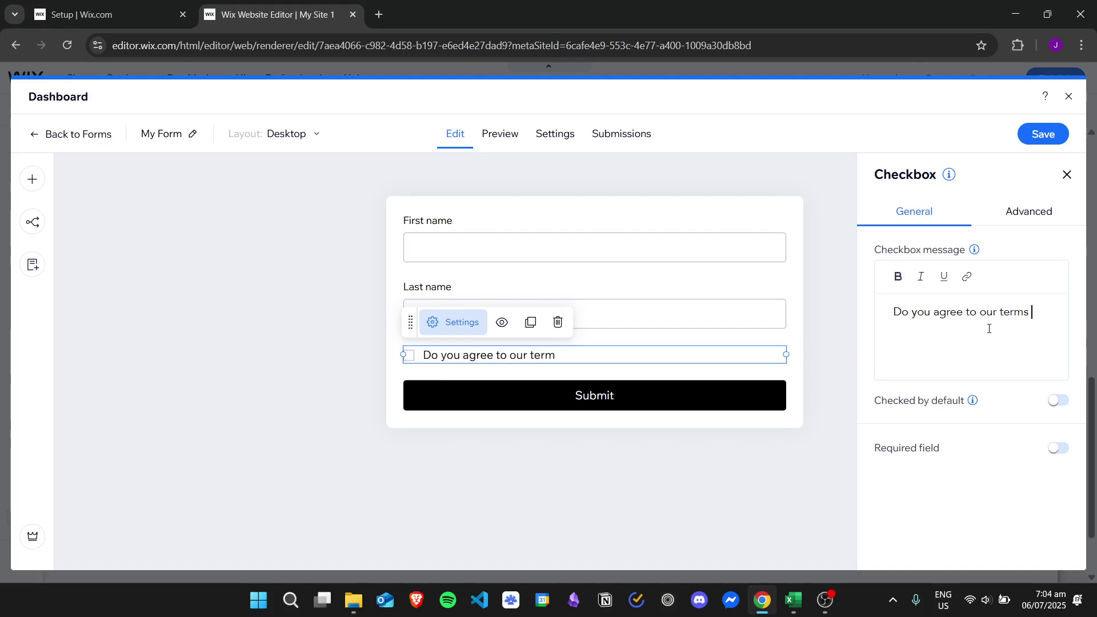
type("and conditions?")
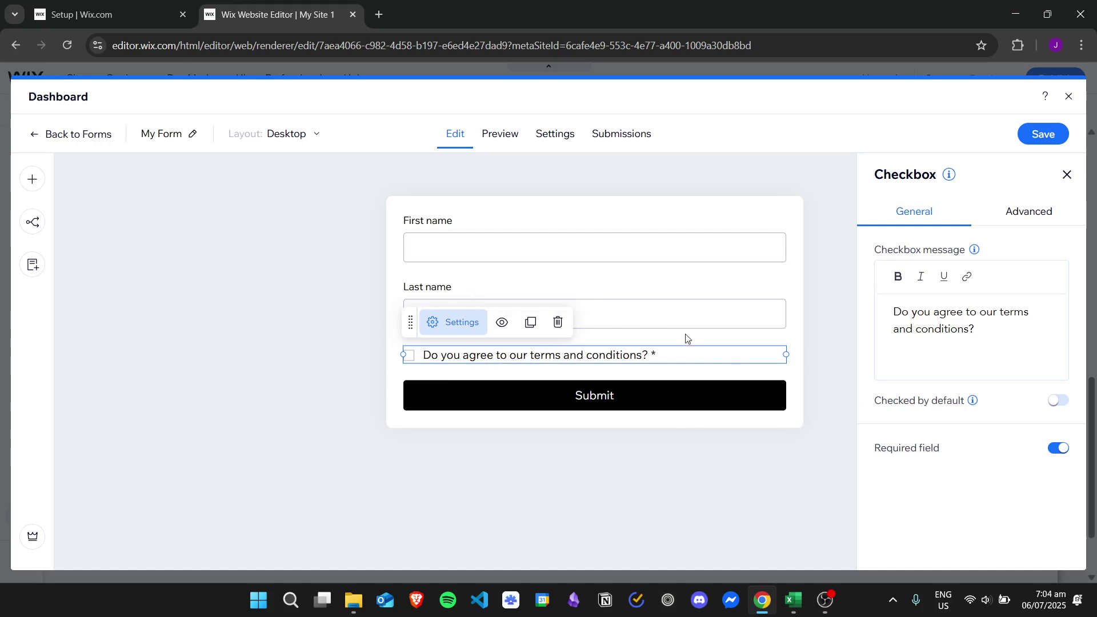
Make the First name and Last name fields required and enable placeholder text for both
left_click(696, 319)
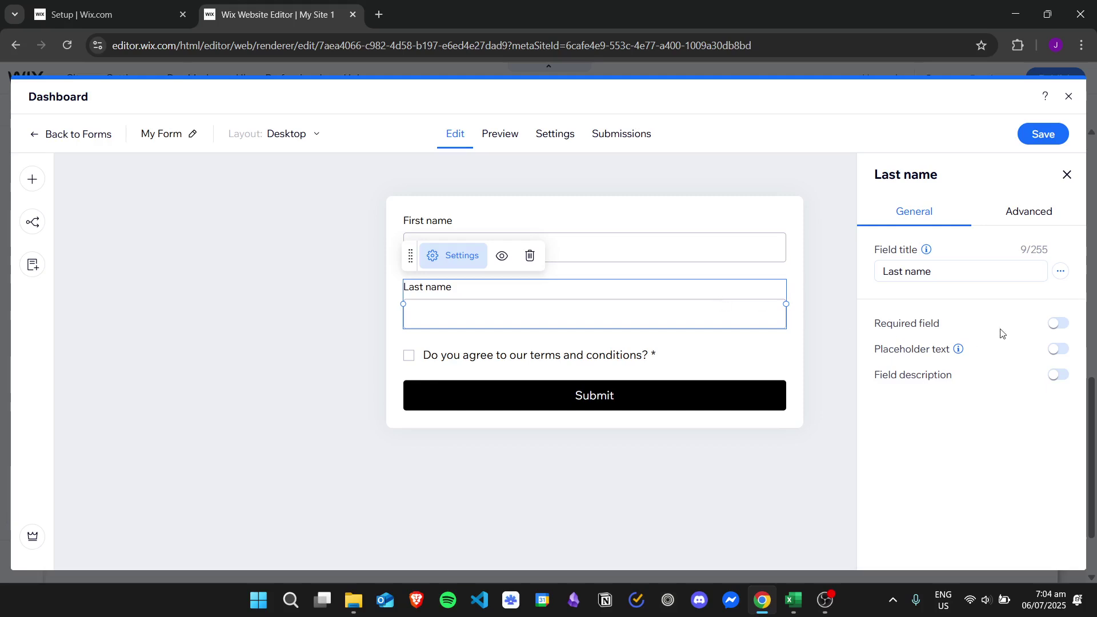
left_click(1056, 323)
left_click(643, 252)
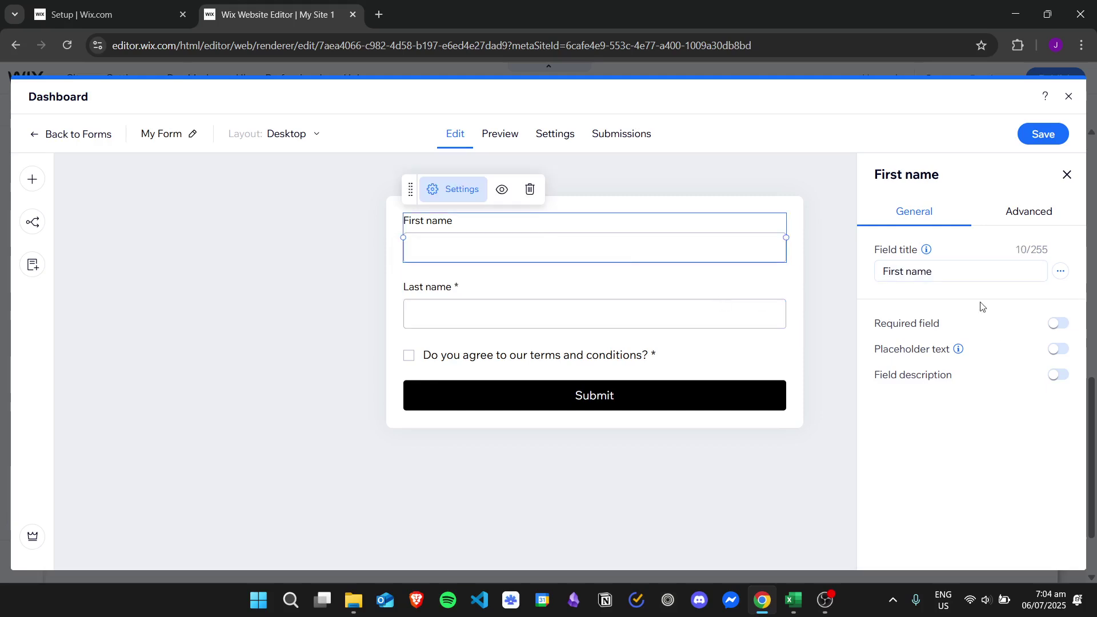
left_click(1059, 324)
left_click(1064, 349)
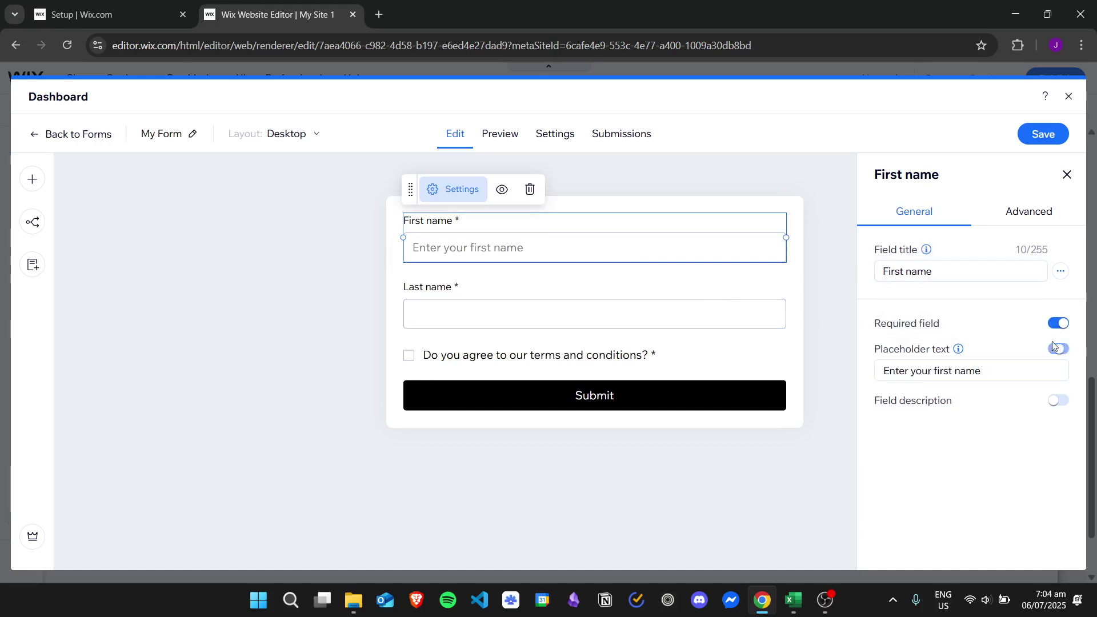
triple_click(958, 363)
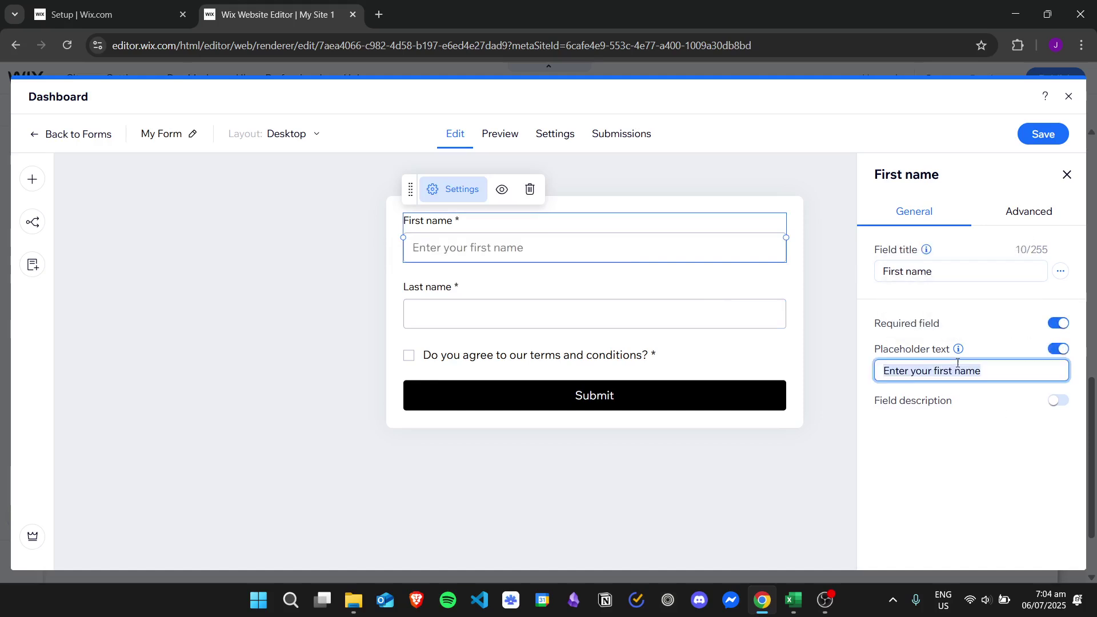
left_click(657, 301)
left_click(1060, 349)
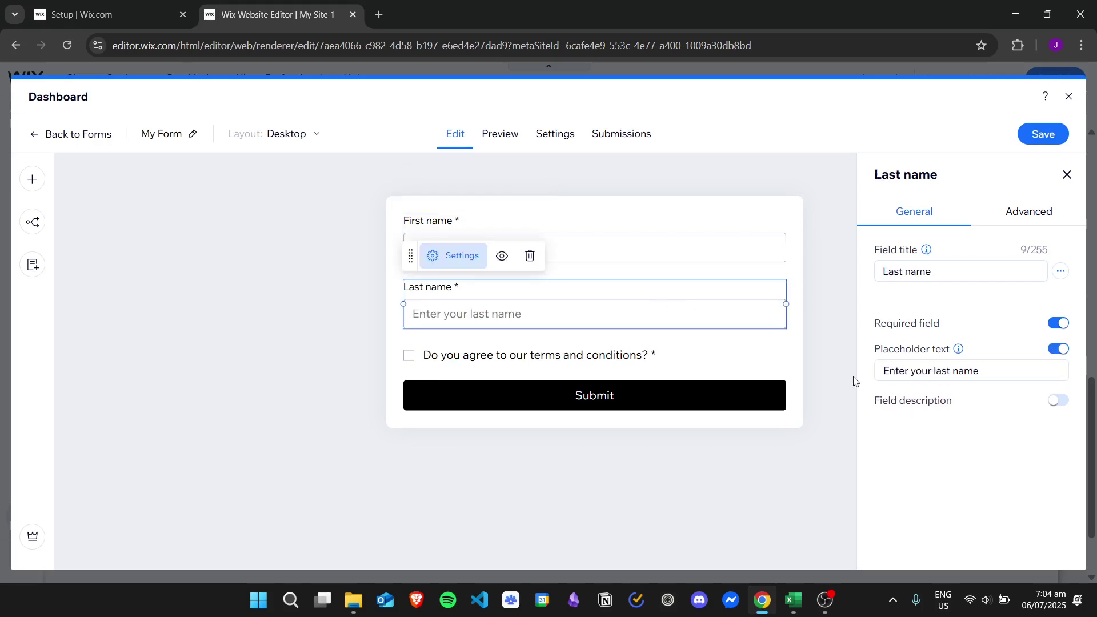
Review the field settings and placeholders of the First name and Last name fields
left_click(725, 254)
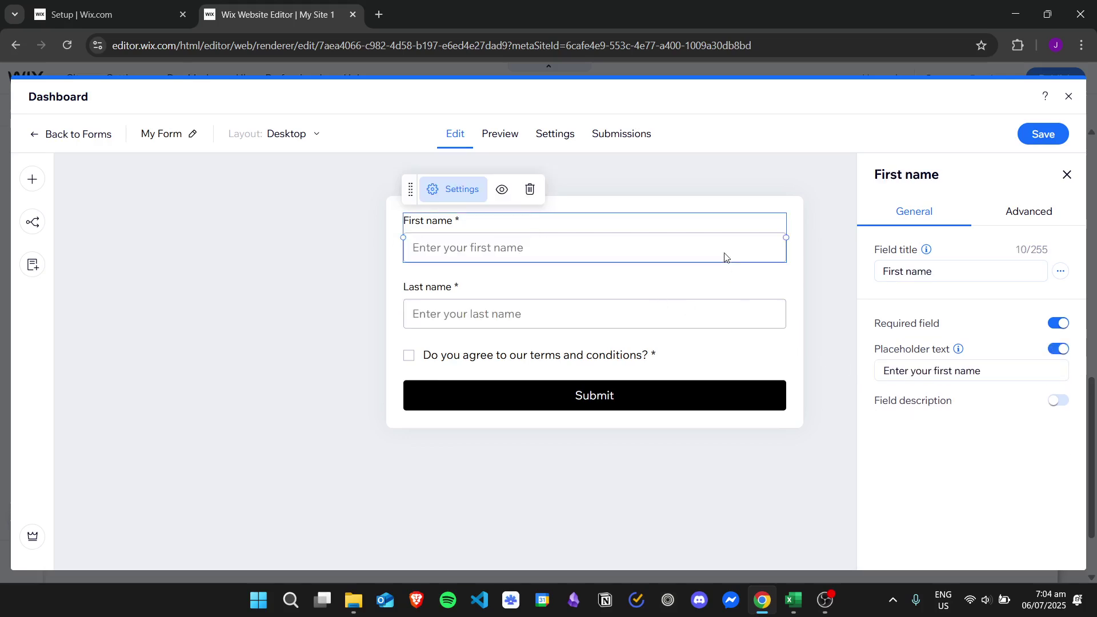
left_click(724, 308)
left_click(666, 345)
left_click(680, 316)
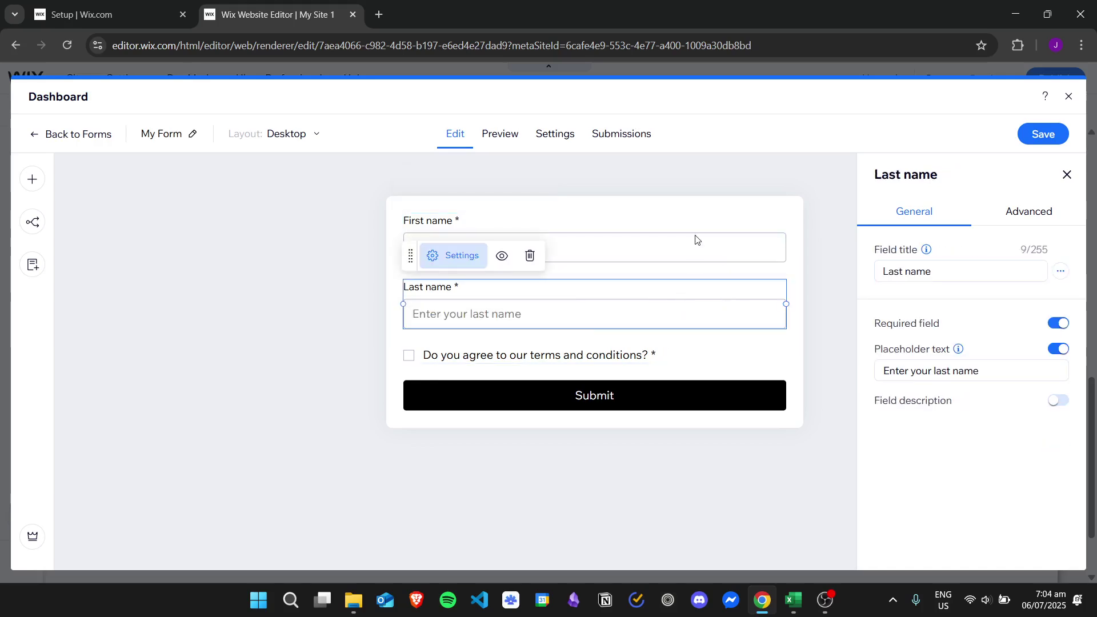
left_click(708, 255)
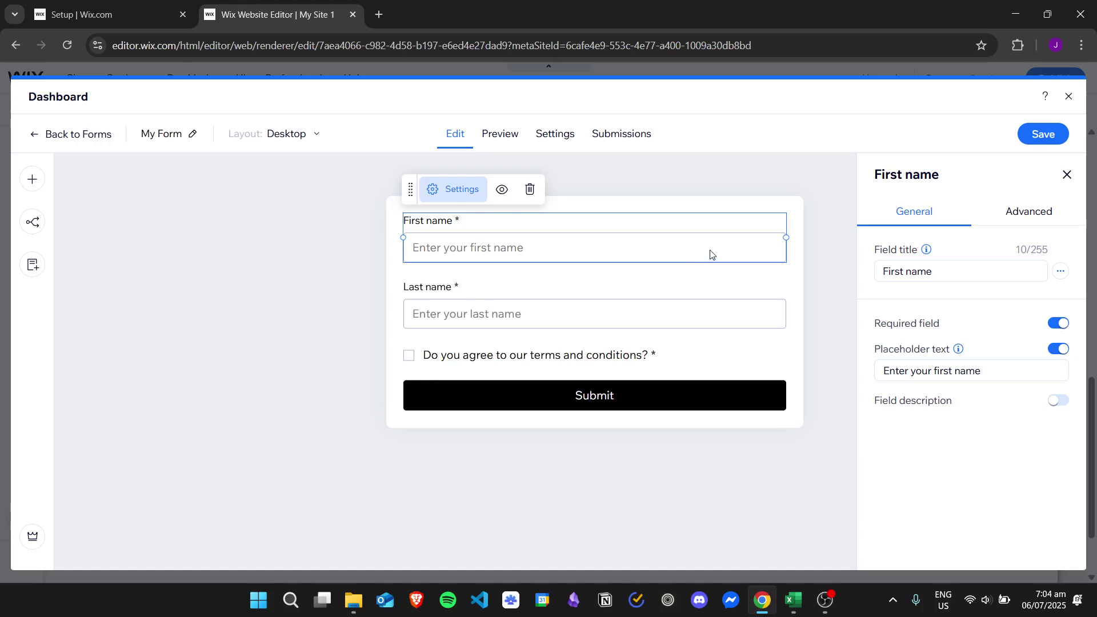
left_click(702, 321)
left_click(668, 240)
left_click(683, 307)
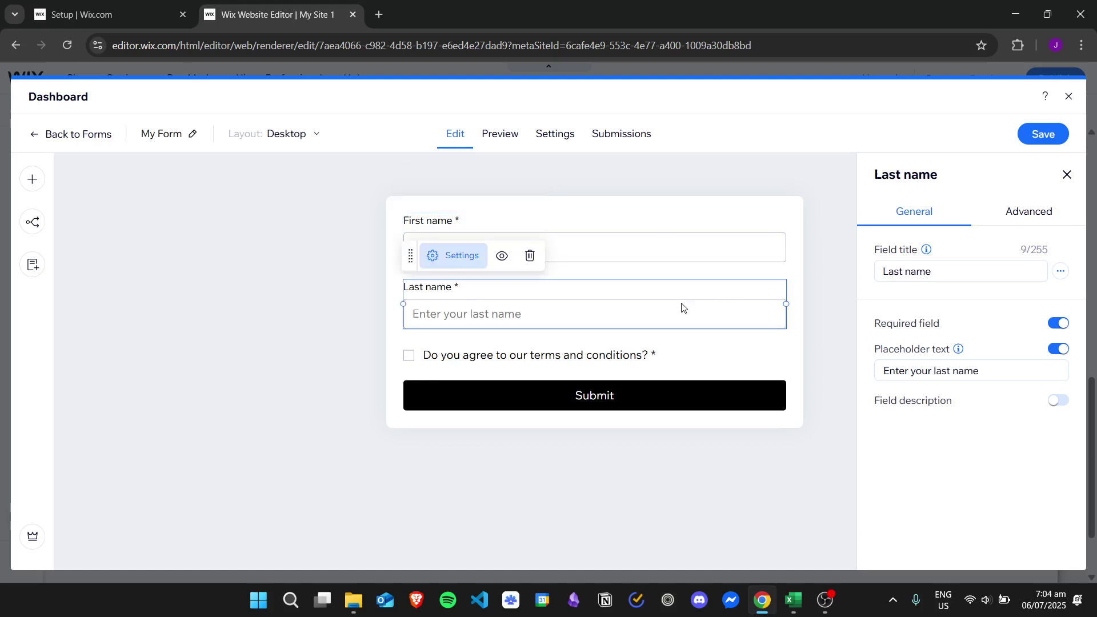
left_click(831, 307)
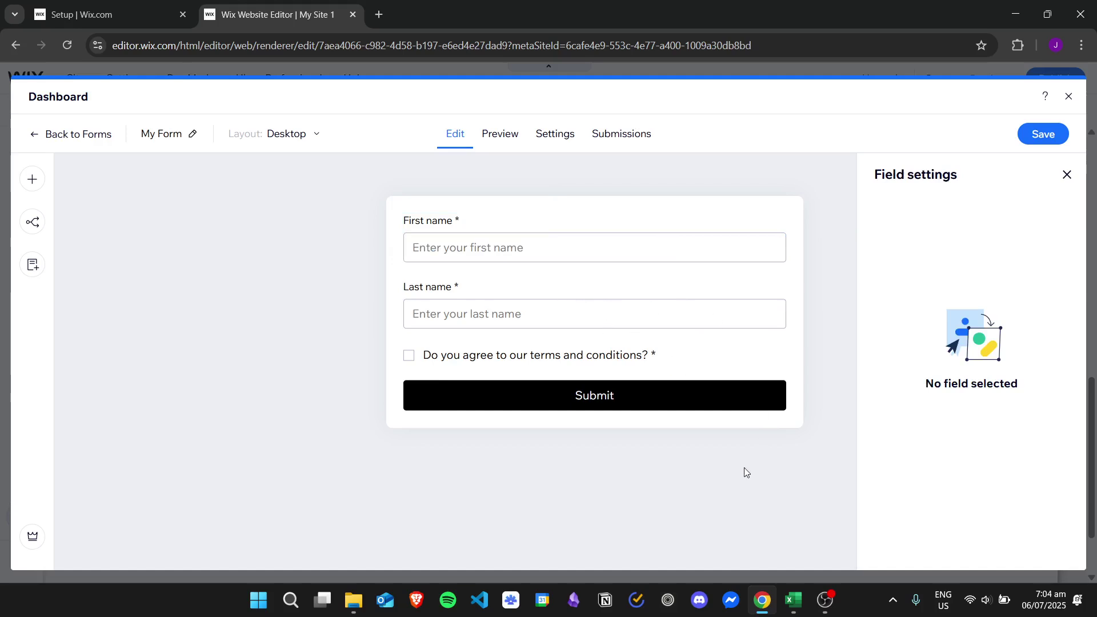
Preview the form and test it with a sample first name, a last name and the terms checkbox ticked
left_click(492, 132)
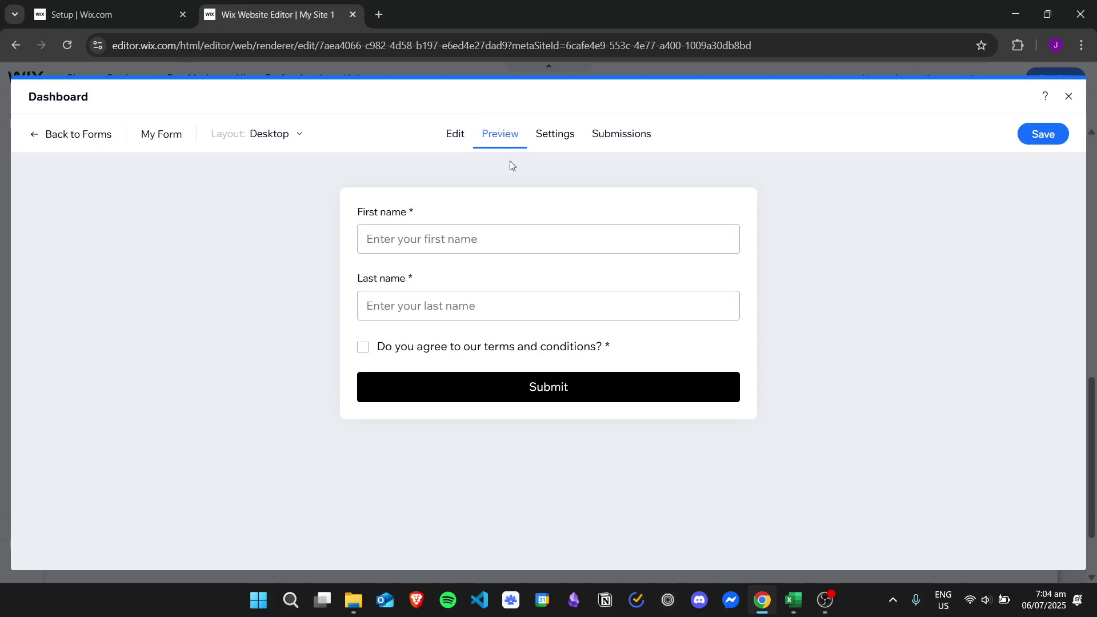
left_click(497, 237)
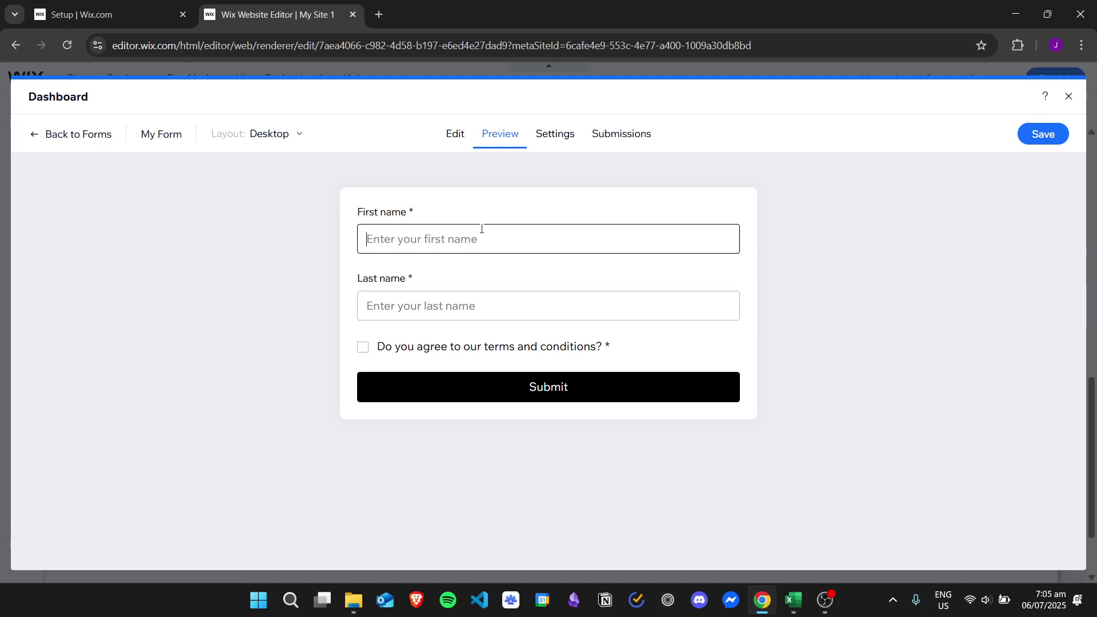
type("J")
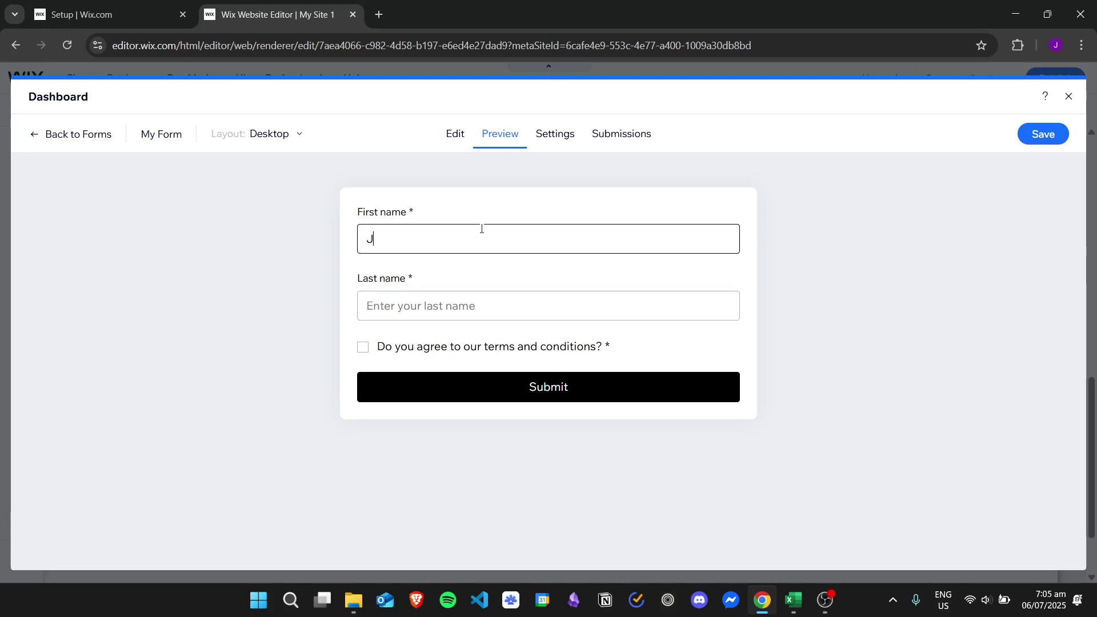
key("BackSpace")
key("BackSpace")
type("n")
key("Tab")
type("Do")
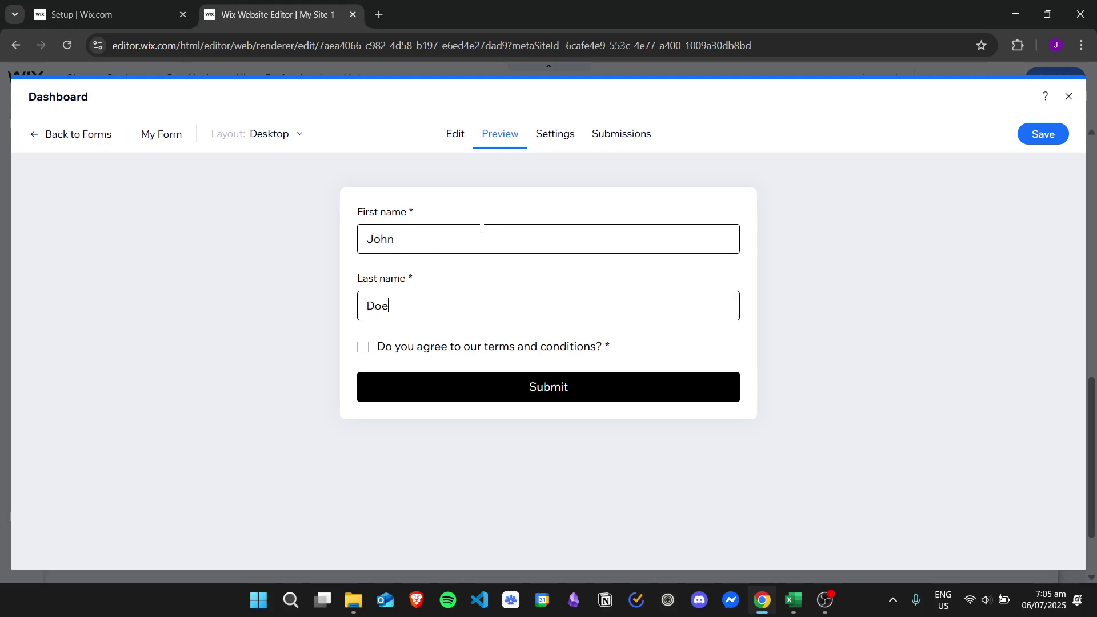
type("e")
left_click(475, 349)
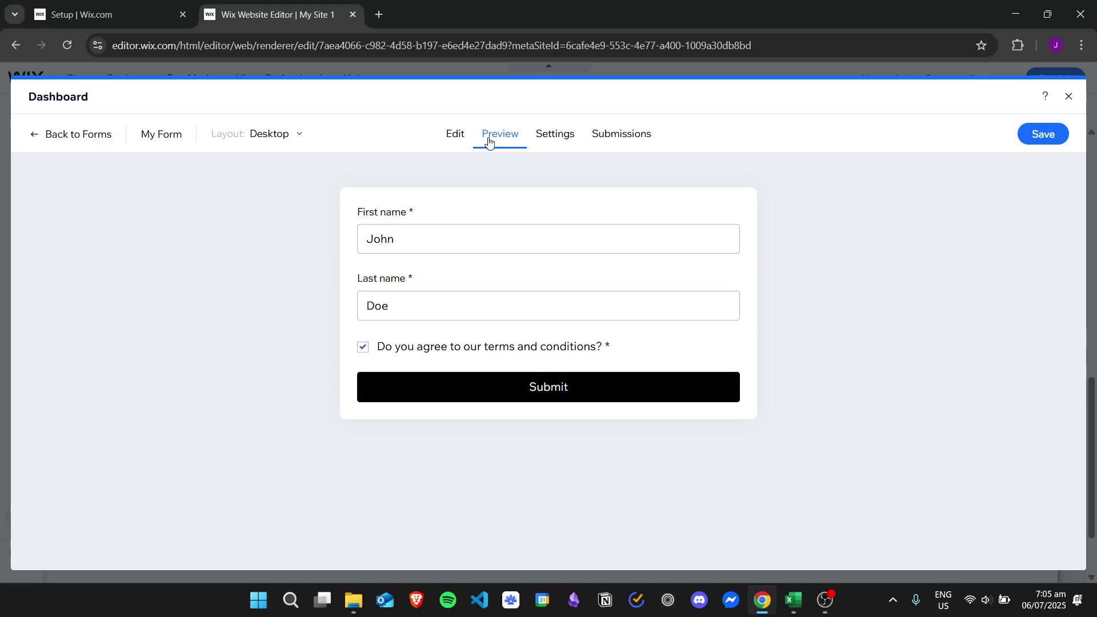
Look through the form's general settings and its submissions, and return to editing the form
left_click(560, 132)
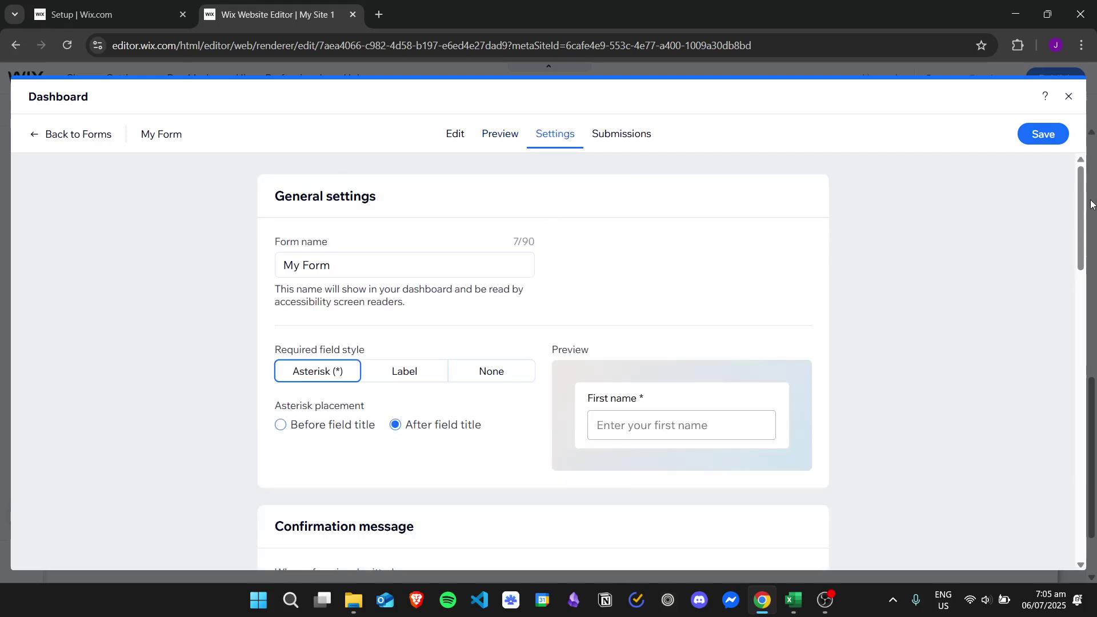
left_click_drag(1080, 205, 643, 135)
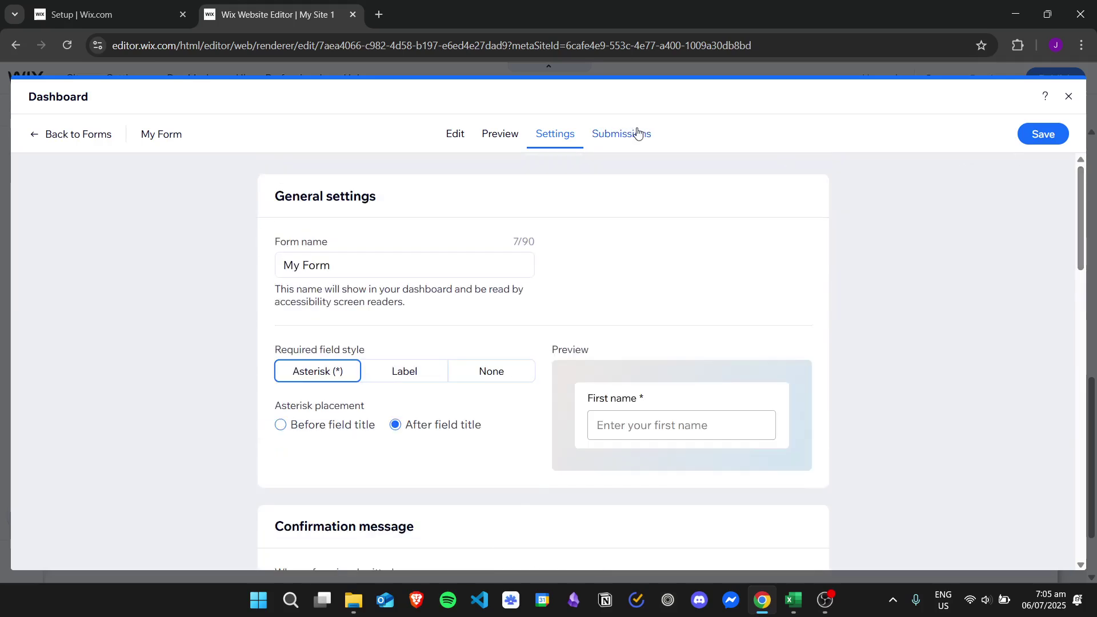
left_click(637, 133)
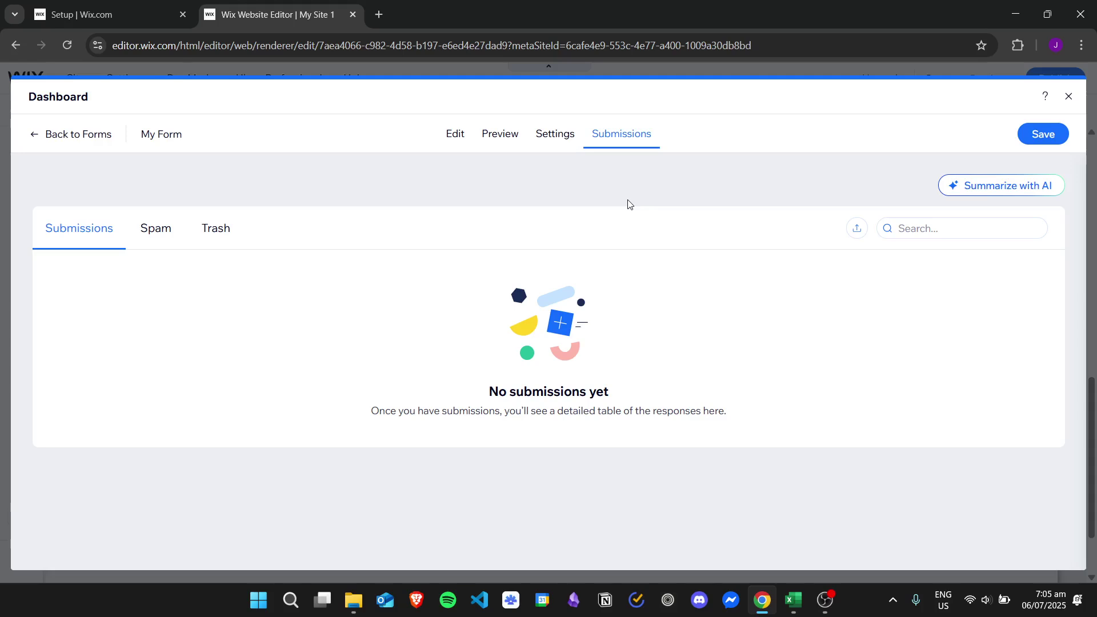
left_click(456, 137)
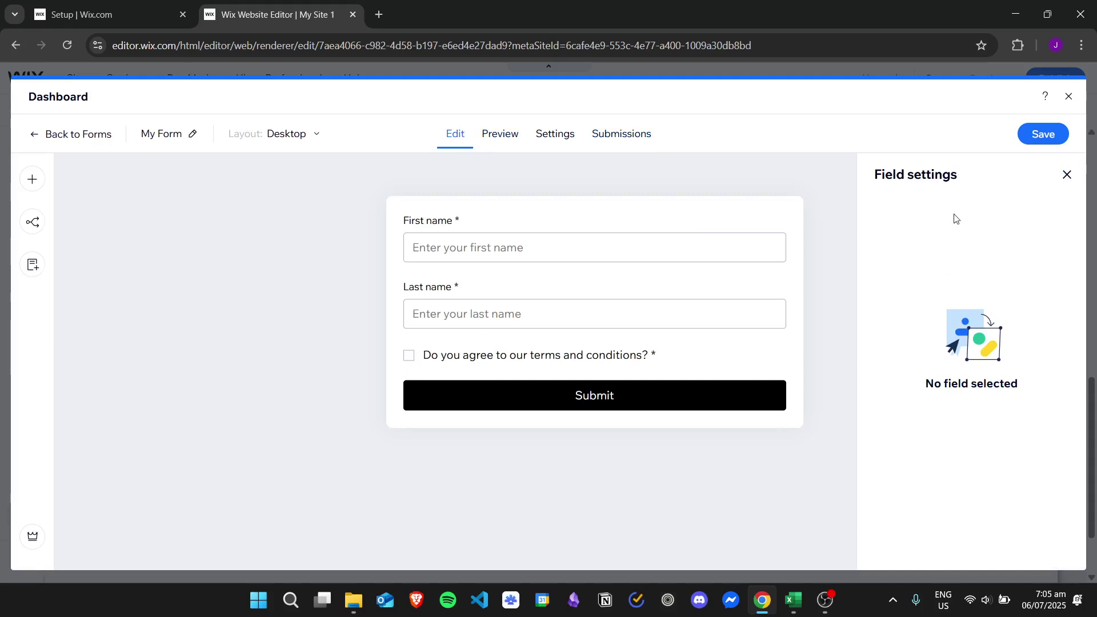
Narrow the Submit button to about two thirds of the form's field width and centre it below the checkbox
left_click(621, 397)
left_click_drag(786, 394, 657, 400)
left_click(585, 399)
left_click(747, 474)
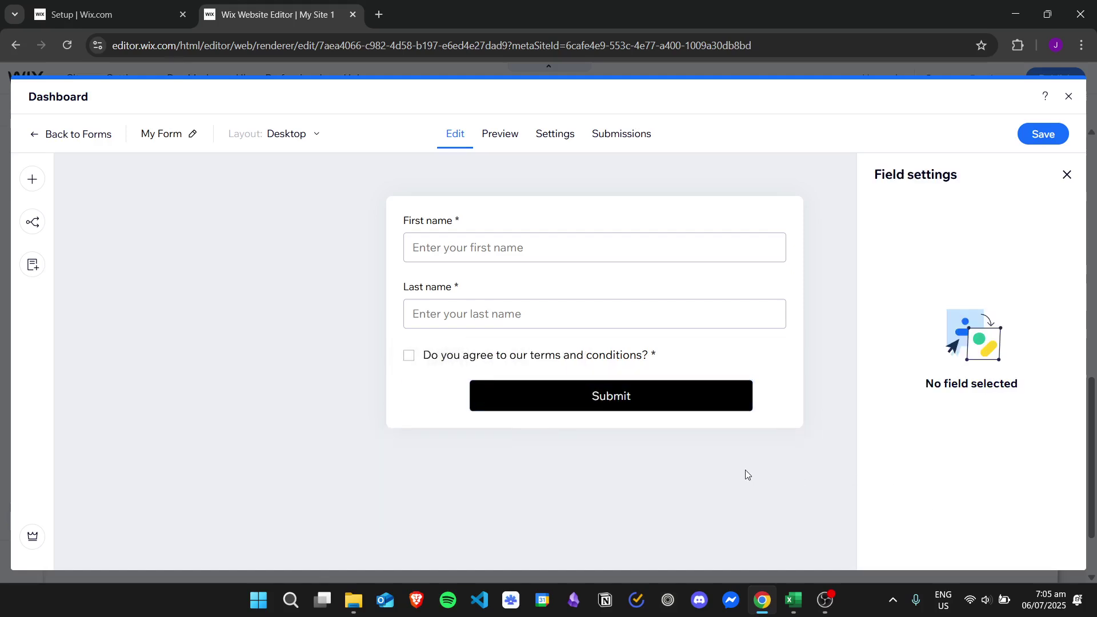
left_click(708, 403)
left_click_drag(752, 394, 719, 395)
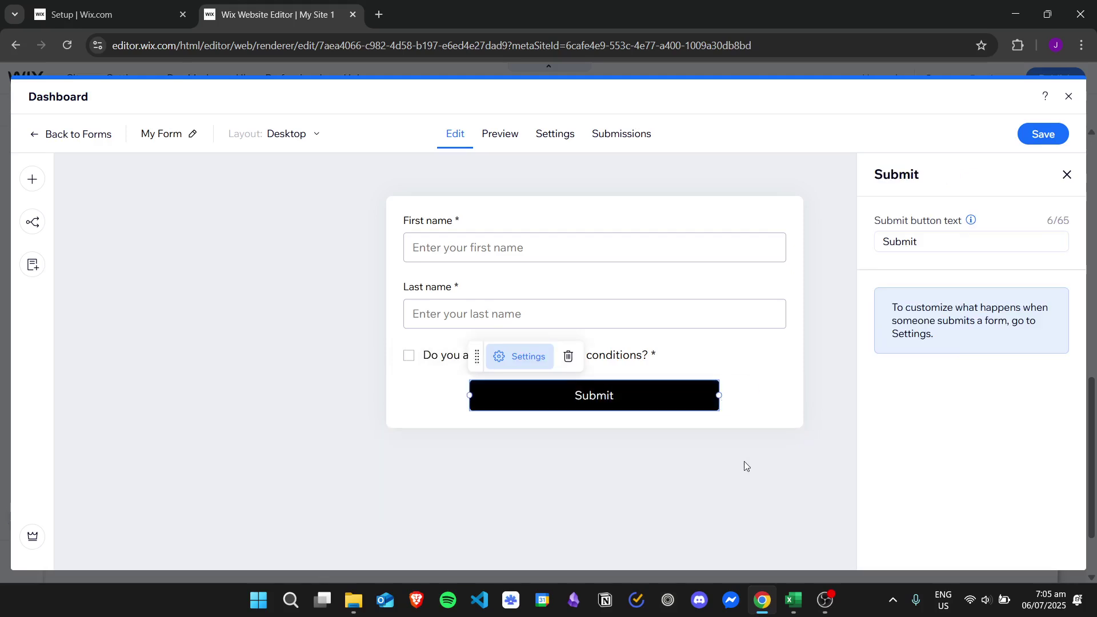
Make the whole terms and conditions checkbox message bold
left_click(657, 364)
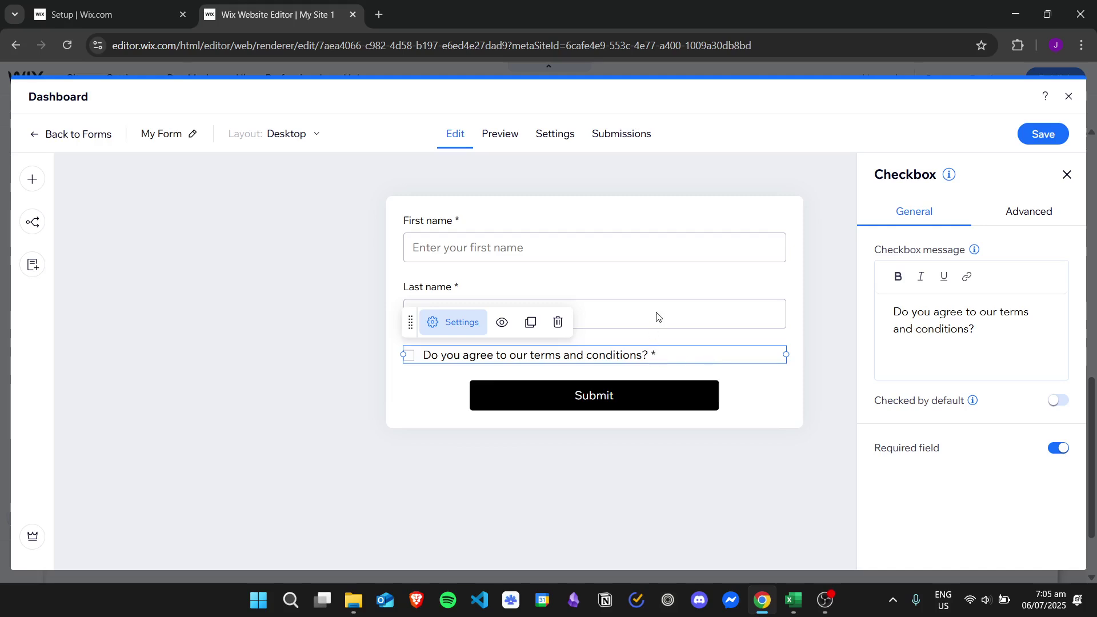
left_click(898, 277)
left_click_drag(988, 336, 831, 313)
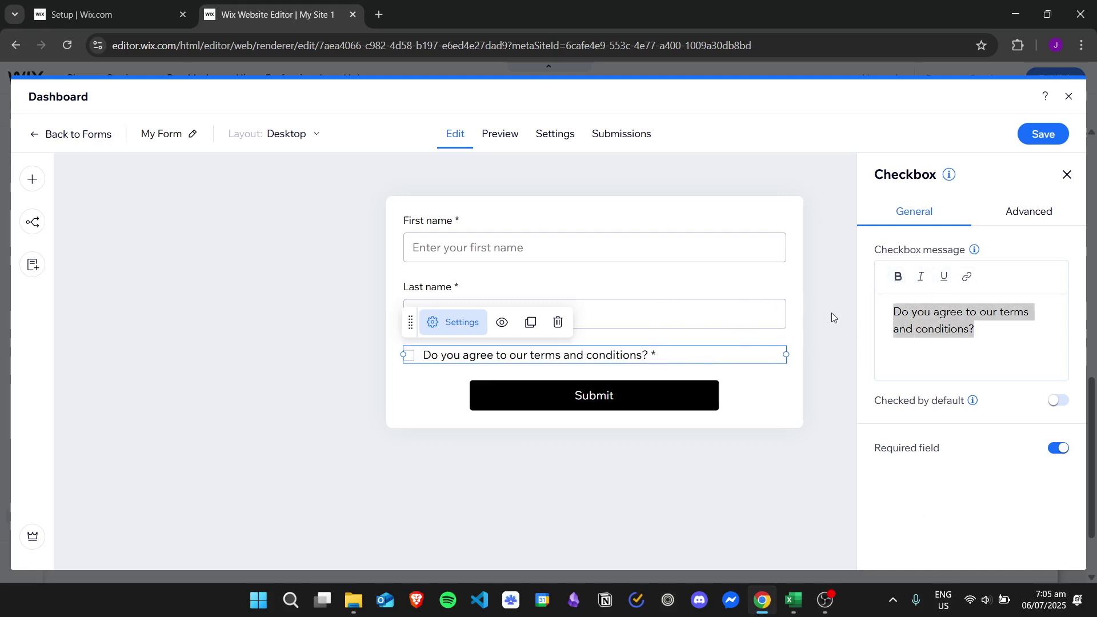
left_click(900, 276)
left_click(805, 460)
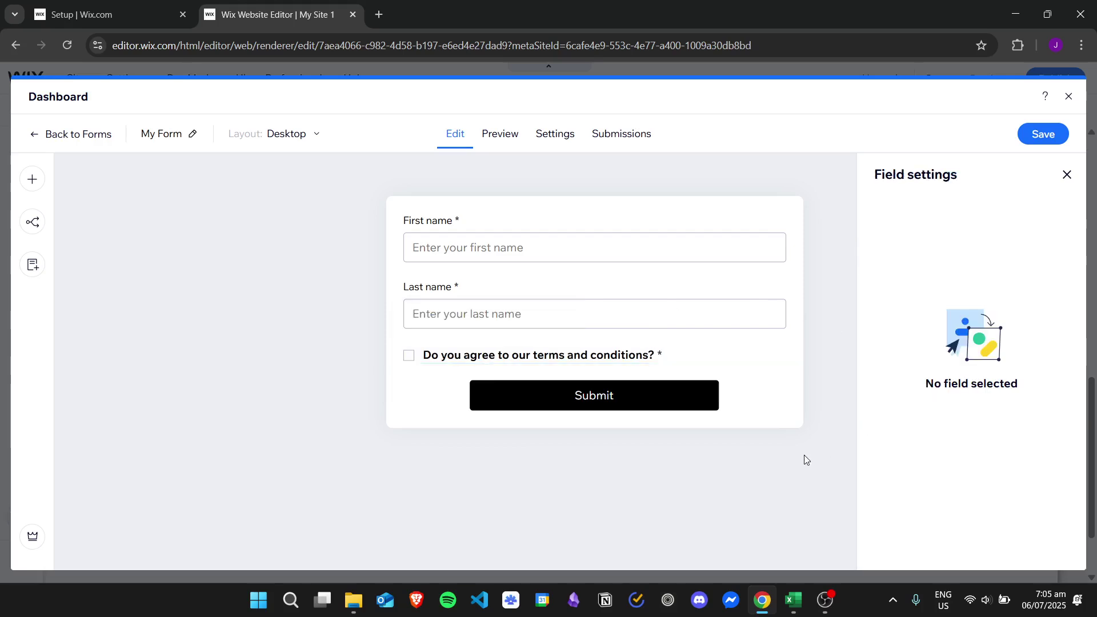
Check the advanced settings of the First name field and close its field settings
left_click(658, 310)
left_click(655, 244)
left_click(1036, 212)
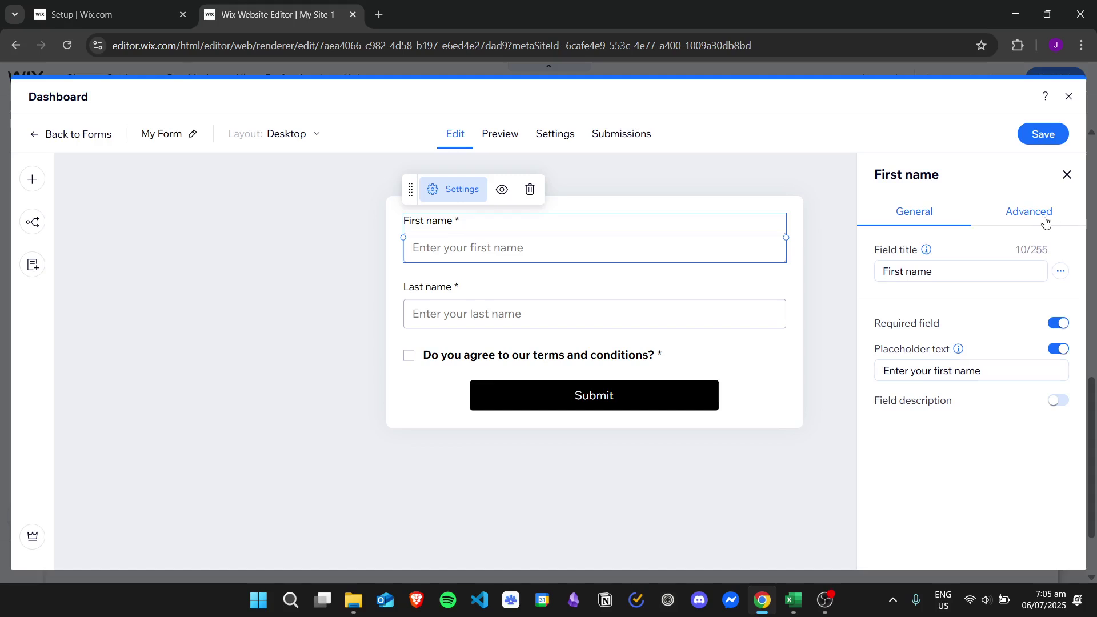
left_click(1064, 174)
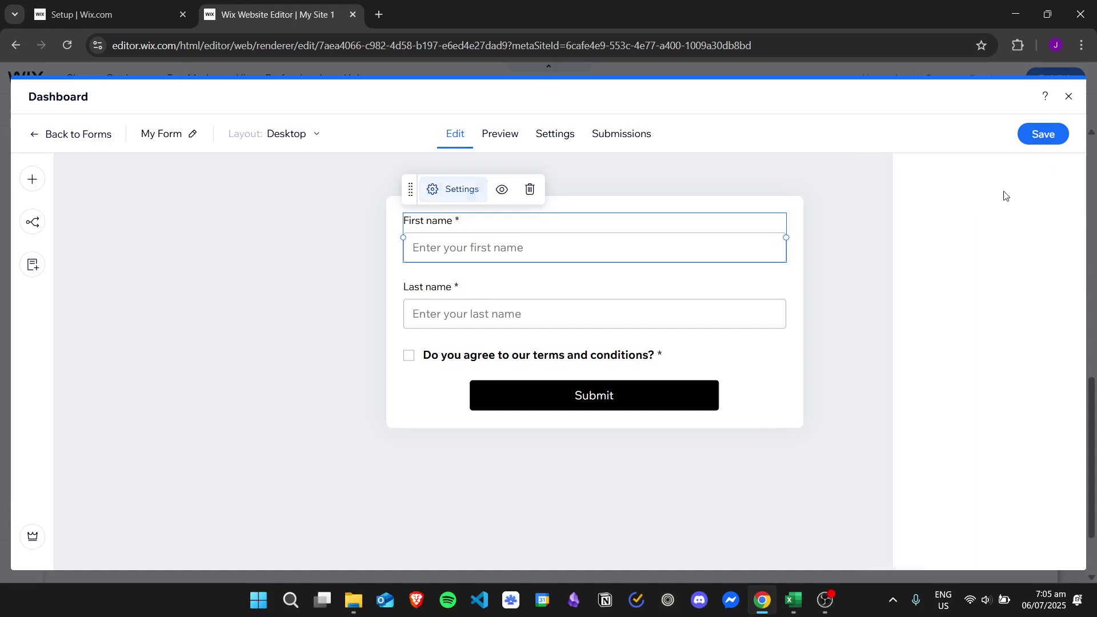
Save the form and close the dashboard to return to the page
left_click(1032, 136)
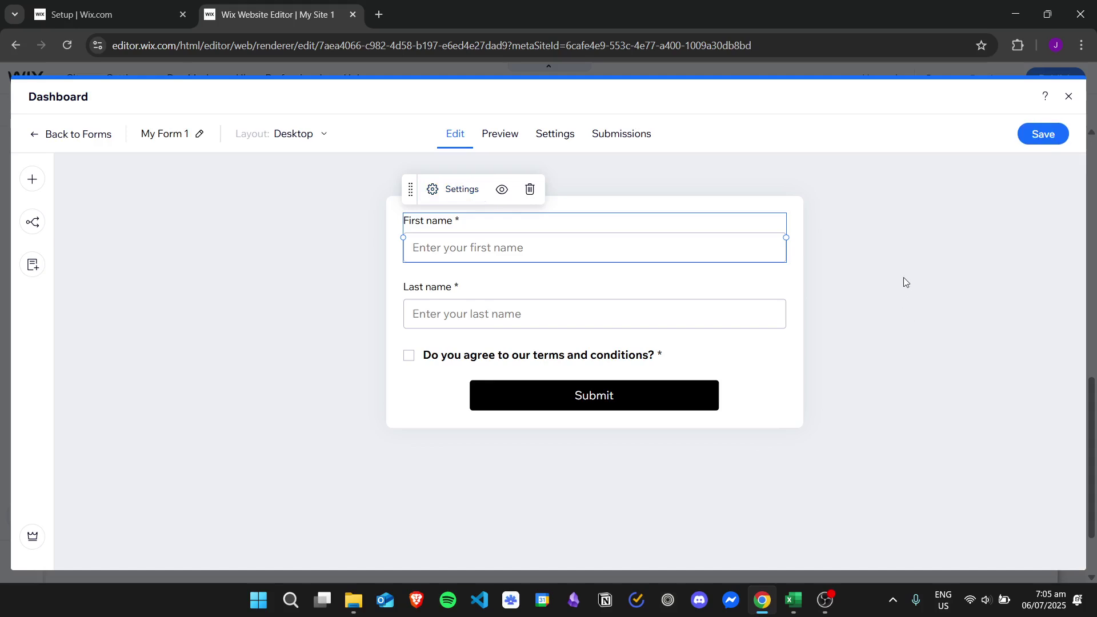
left_click(1069, 97)
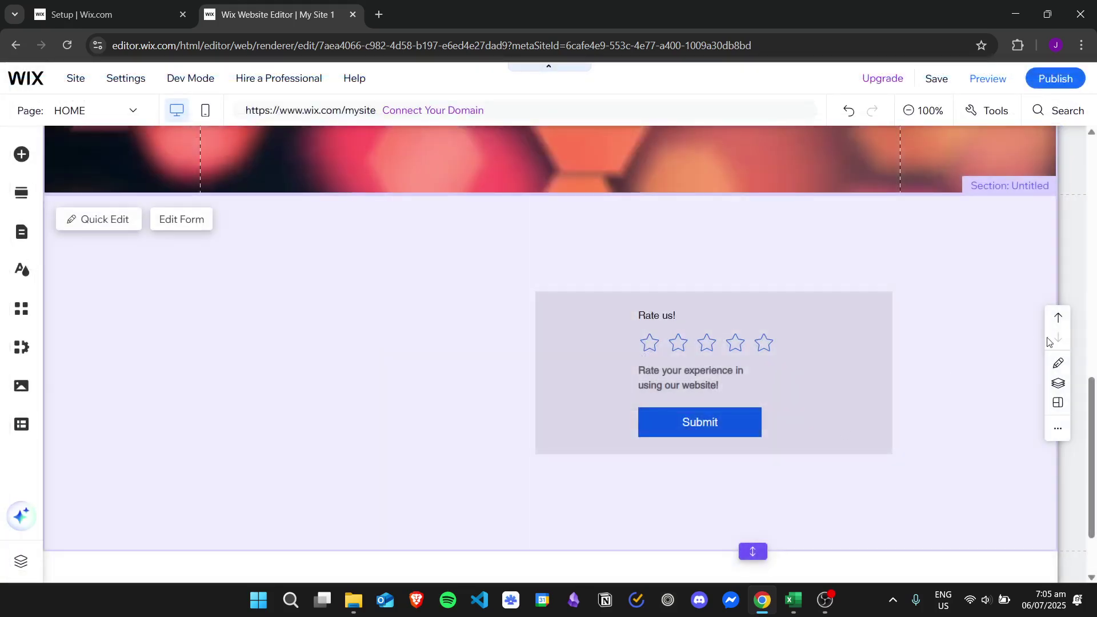
Move the terms and conditions form into the empty white section, to the left of the "Rate us!" form
left_click_drag(1089, 425, 1091, 306)
left_click_drag(625, 294, 576, 464)
scroll(1094, 272, "down", 6)
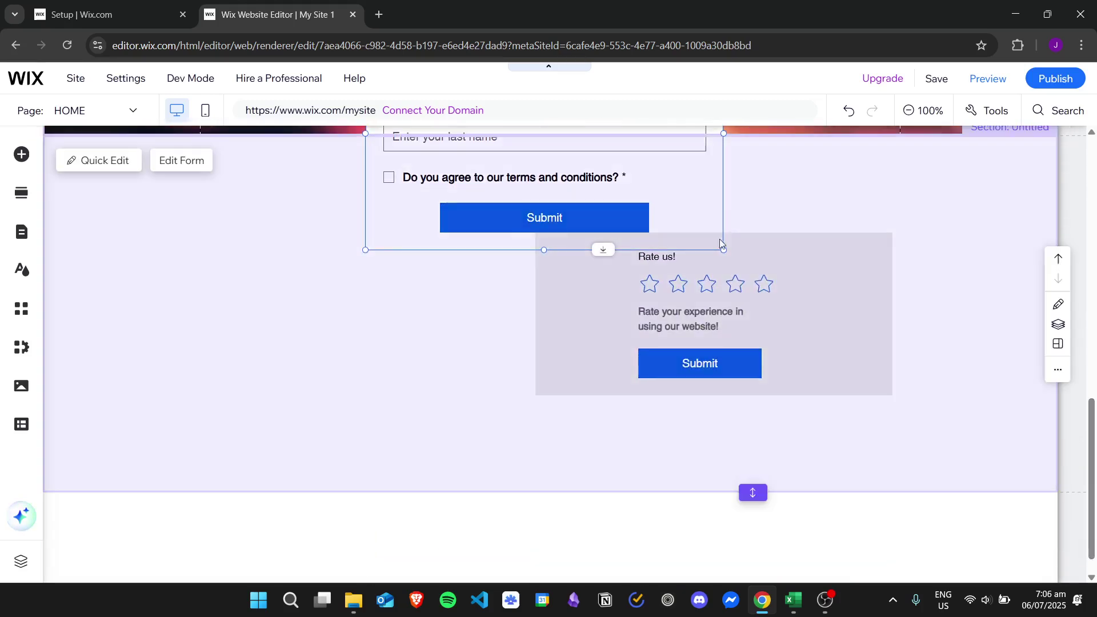
mouse_move(662, 176)
left_mouse_down()
mouse_move(574, 266)
mouse_move(333, 393)
mouse_move(599, 143)
mouse_move(634, 171)
mouse_move(668, 178)
left_mouse_up()
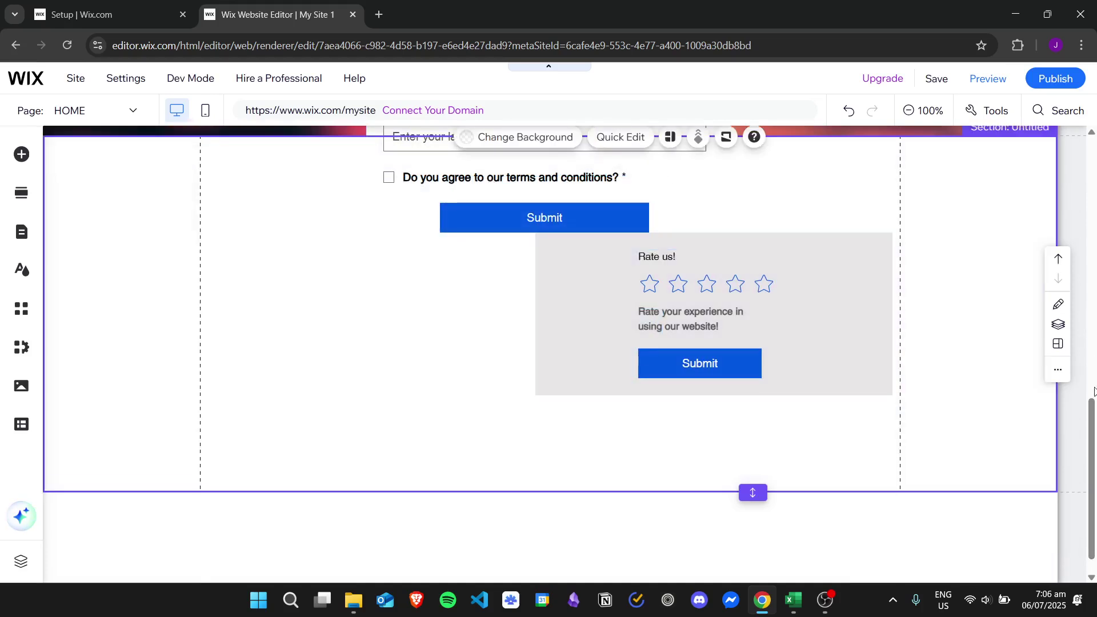
scroll(647, 203, "up", 3)
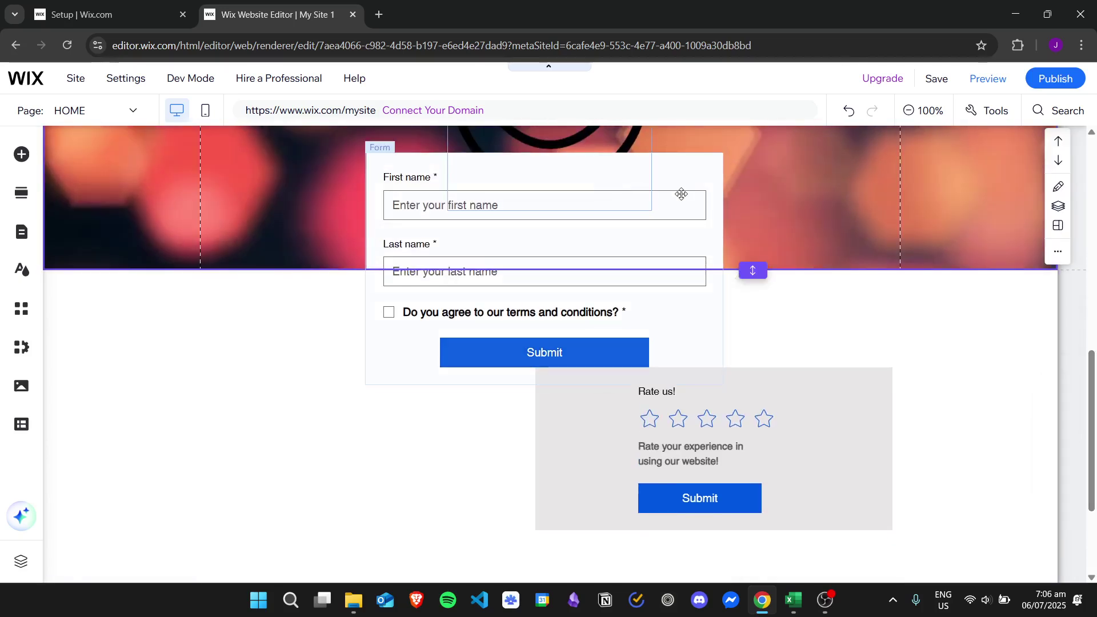
left_click(682, 194)
left_click_drag(683, 198, 469, 400)
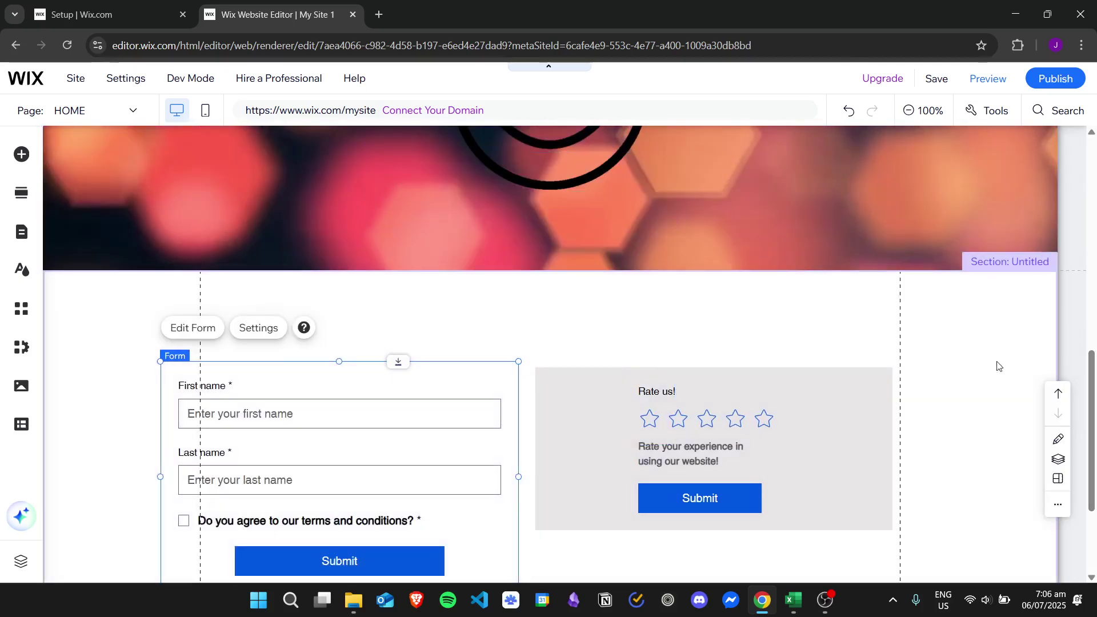
Narrow the form from its left edge to fit inside the page gridline and move it slightly up
scroll(1092, 394, "down", 3)
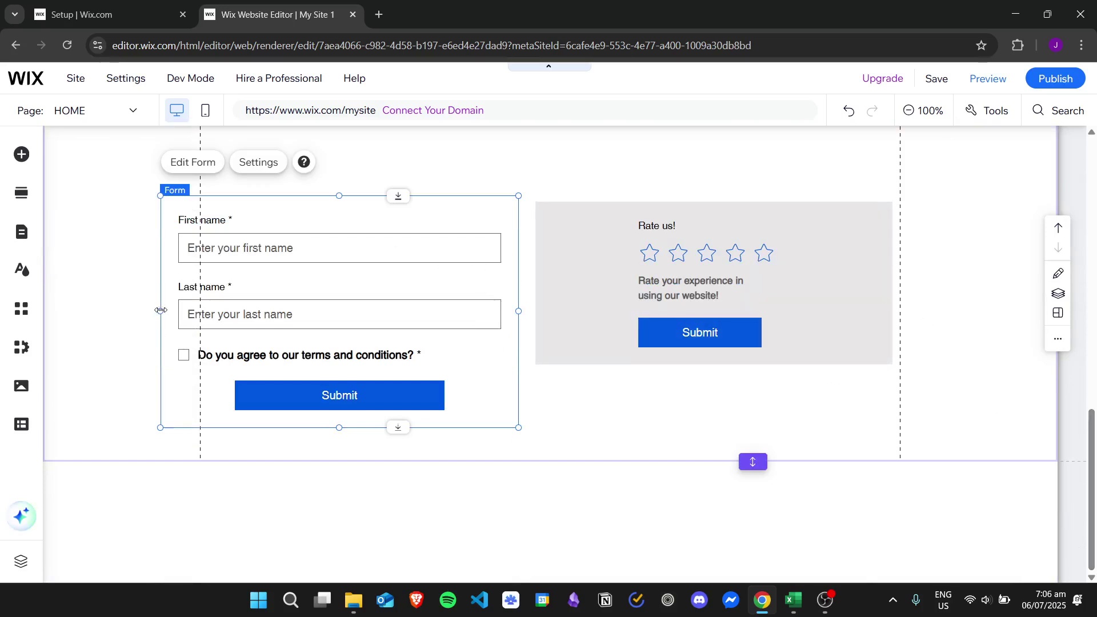
left_click_drag(160, 311, 225, 311)
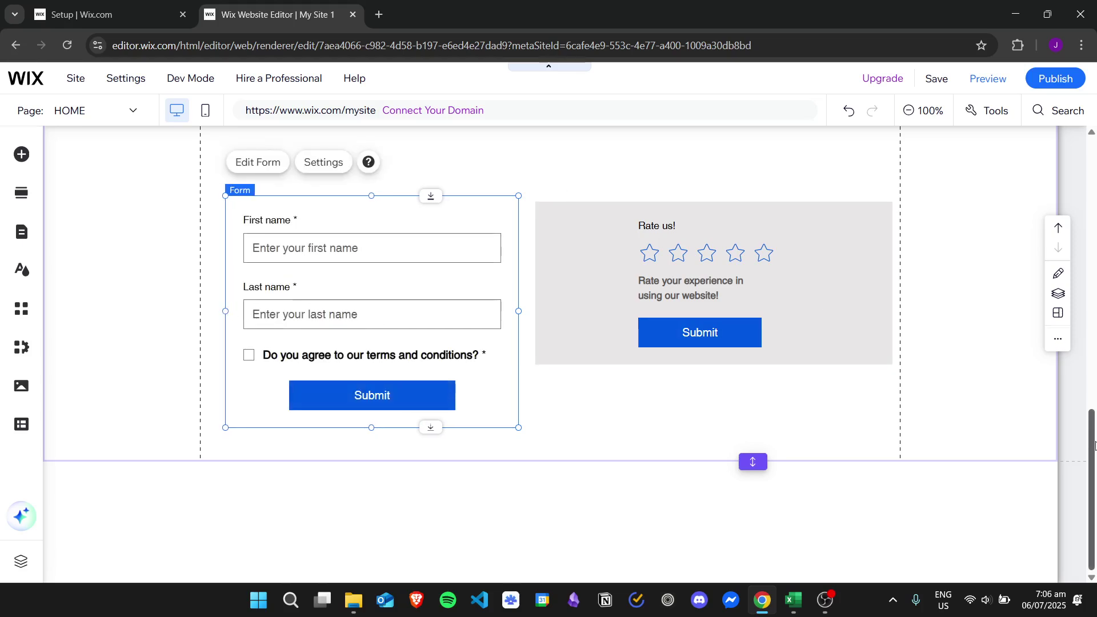
scroll(1091, 350, "up", 1)
left_click_drag(417, 323, 415, 296)
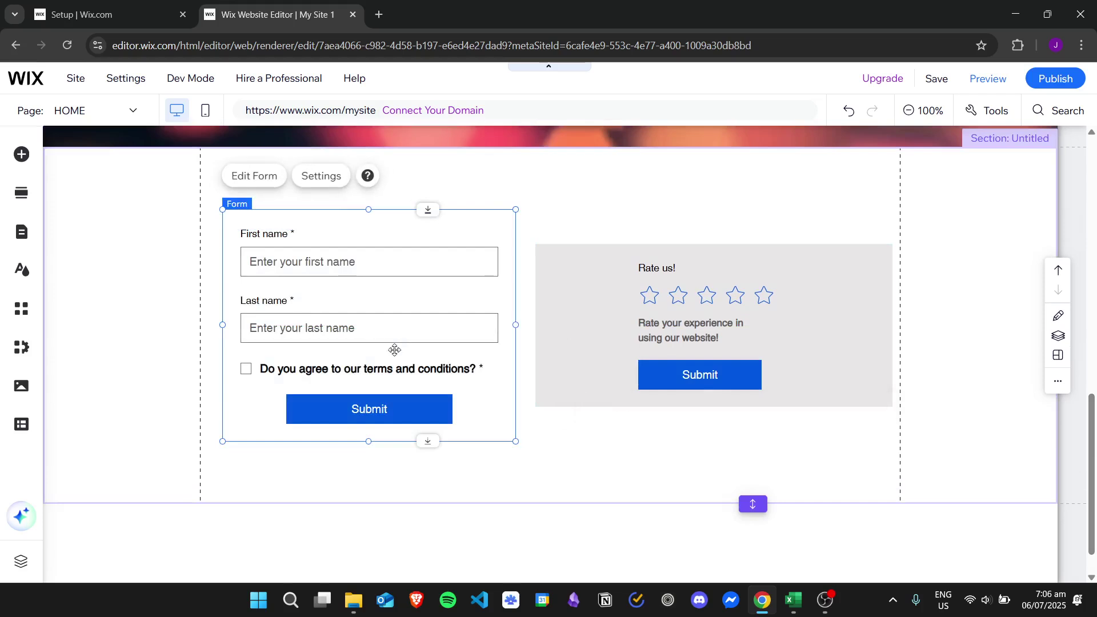
Set the form's side padding to 16 px, top and bottom padding to 17 px, row spacing to 21 px and column spacing to 20 px
left_click(323, 176)
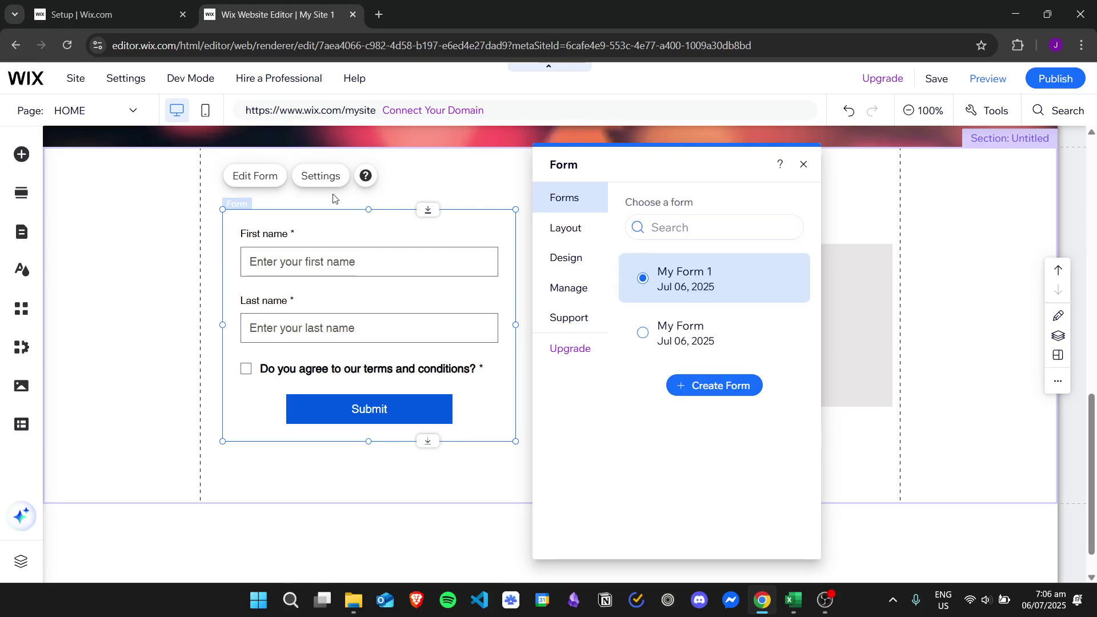
left_click(563, 228)
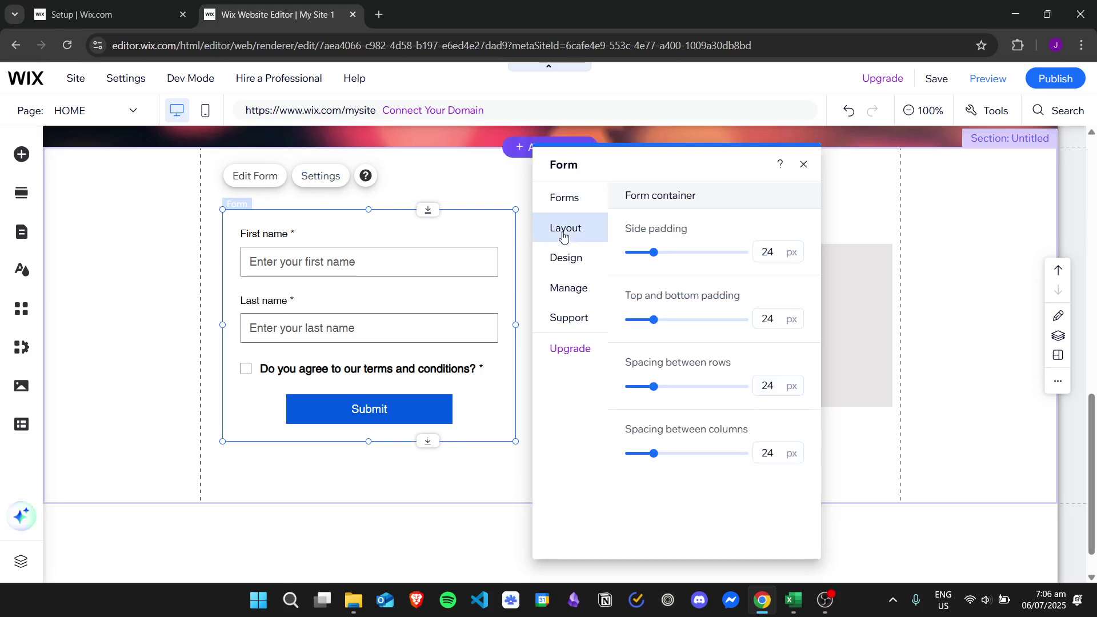
mouse_move(661, 252)
left_mouse_down()
mouse_move(694, 250)
mouse_move(644, 247)
left_mouse_up()
mouse_move(655, 330)
left_mouse_down()
mouse_move(678, 321)
mouse_move(637, 320)
mouse_move(647, 323)
left_mouse_up()
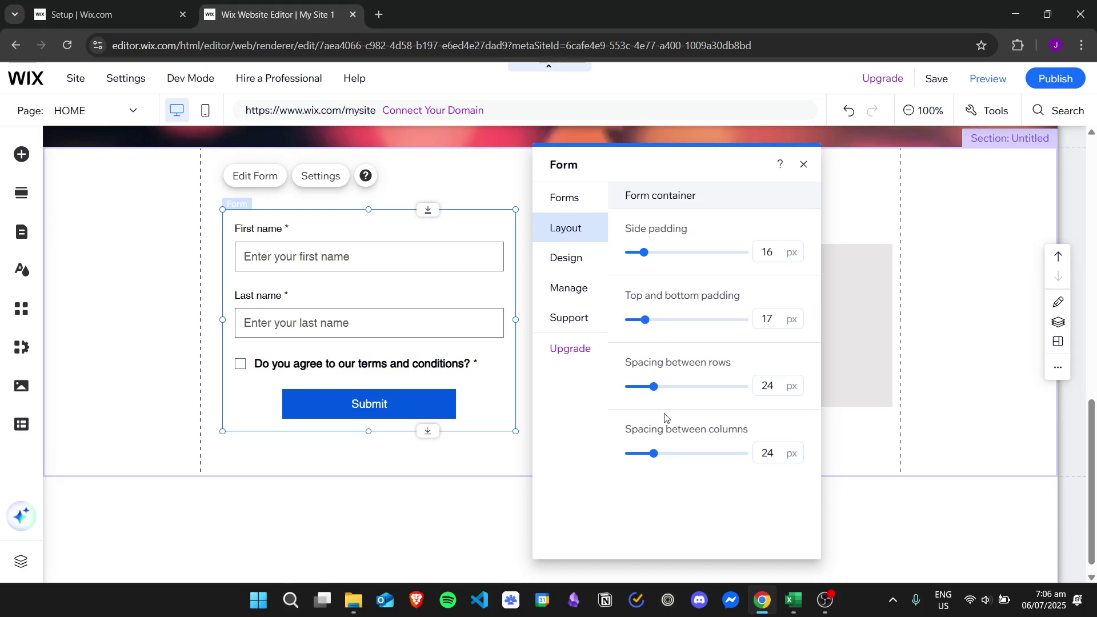
mouse_move(654, 386)
left_mouse_down()
mouse_move(703, 391)
mouse_move(650, 386)
left_mouse_up()
mouse_move(654, 453)
left_mouse_down()
mouse_move(695, 454)
mouse_move(649, 453)
left_mouse_up()
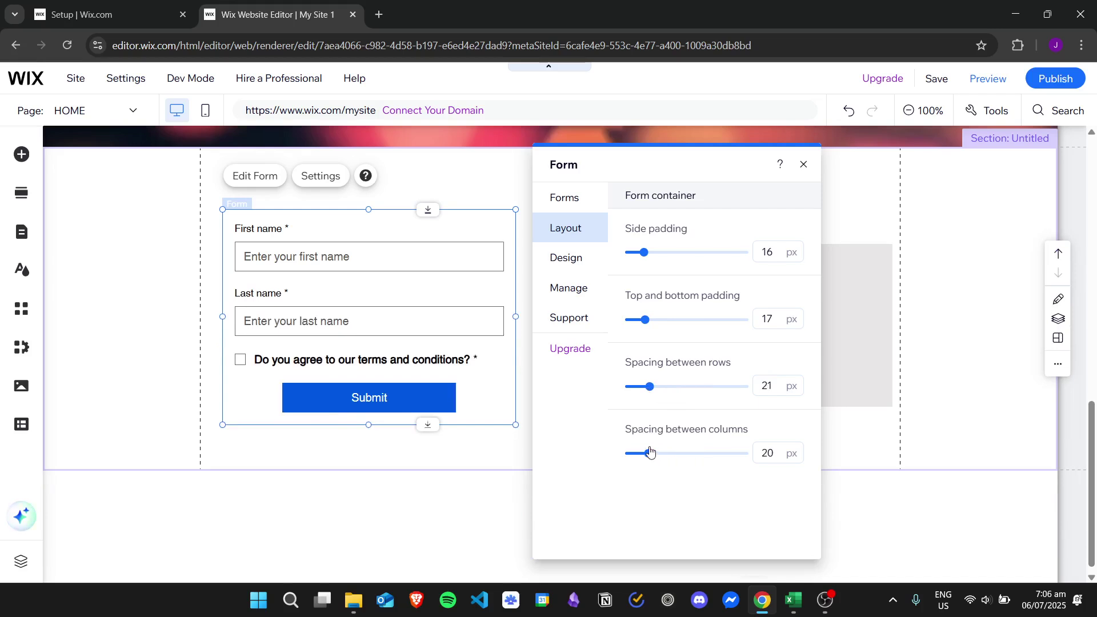
Fill the form background with the light grey theme color #E8E6E6 at 100% opacity
left_click(583, 257)
left_click(737, 206)
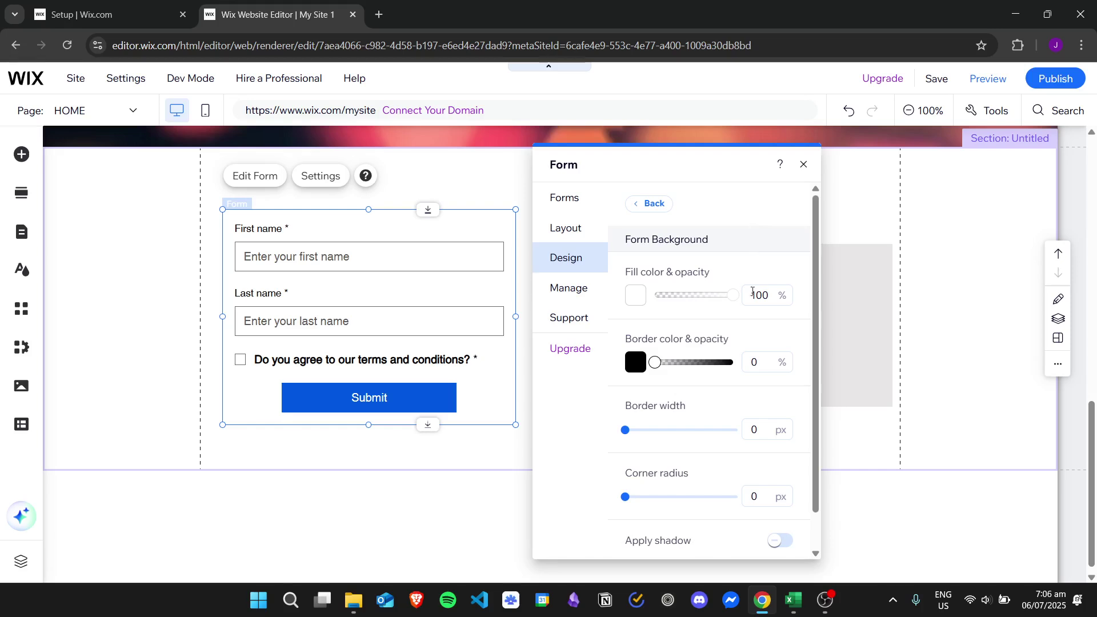
left_click(635, 295)
left_click(703, 371)
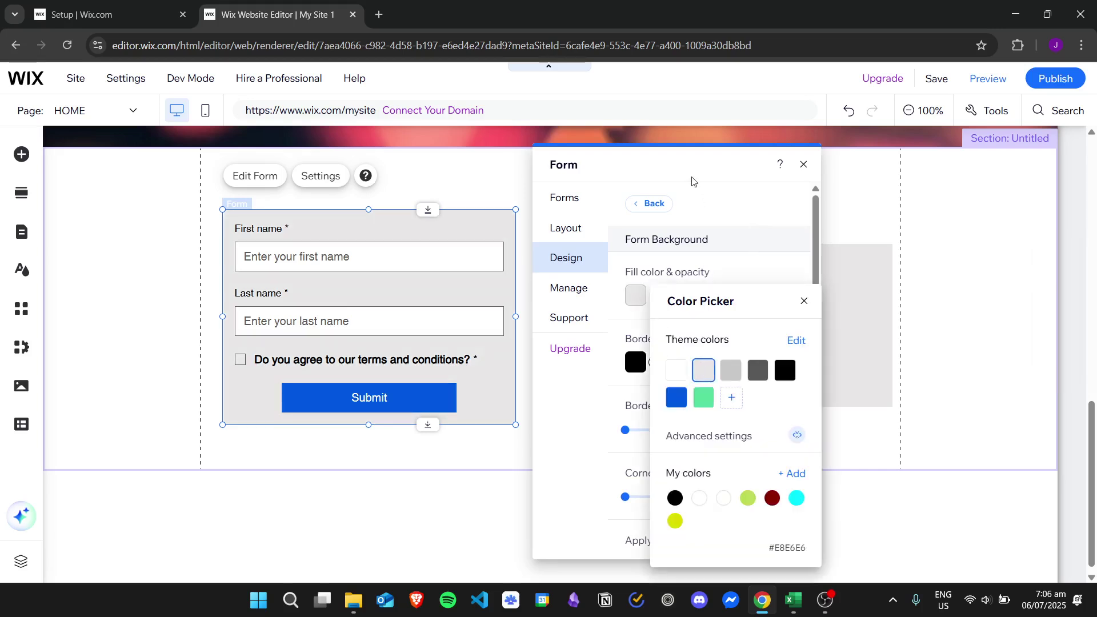
left_click(804, 301)
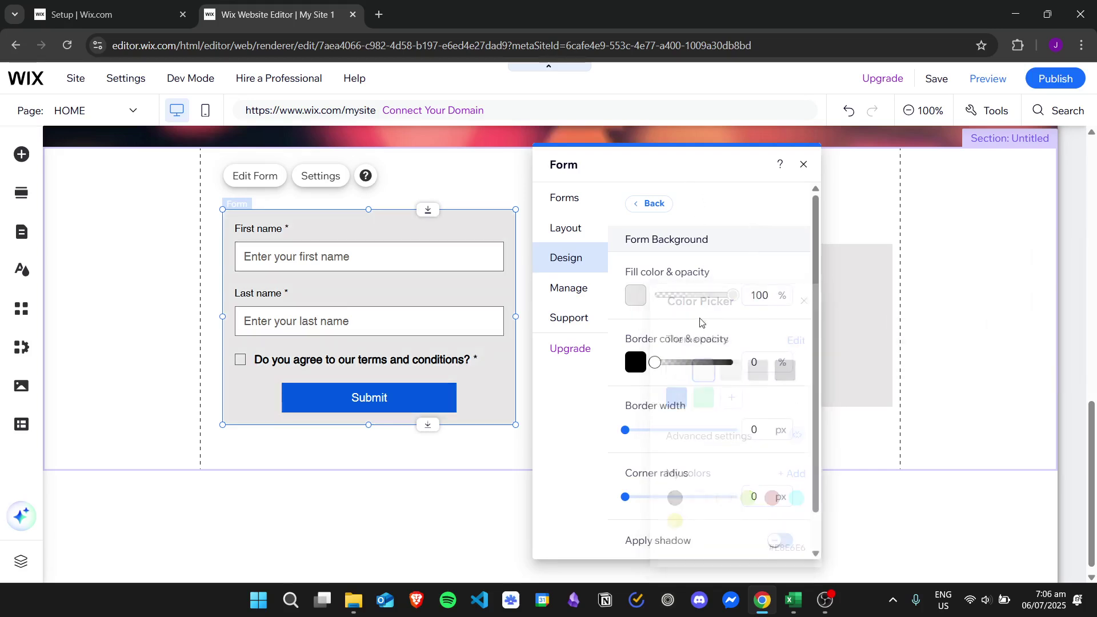
mouse_move(733, 301)
left_mouse_down()
mouse_move(676, 297)
mouse_move(750, 295)
left_mouse_up()
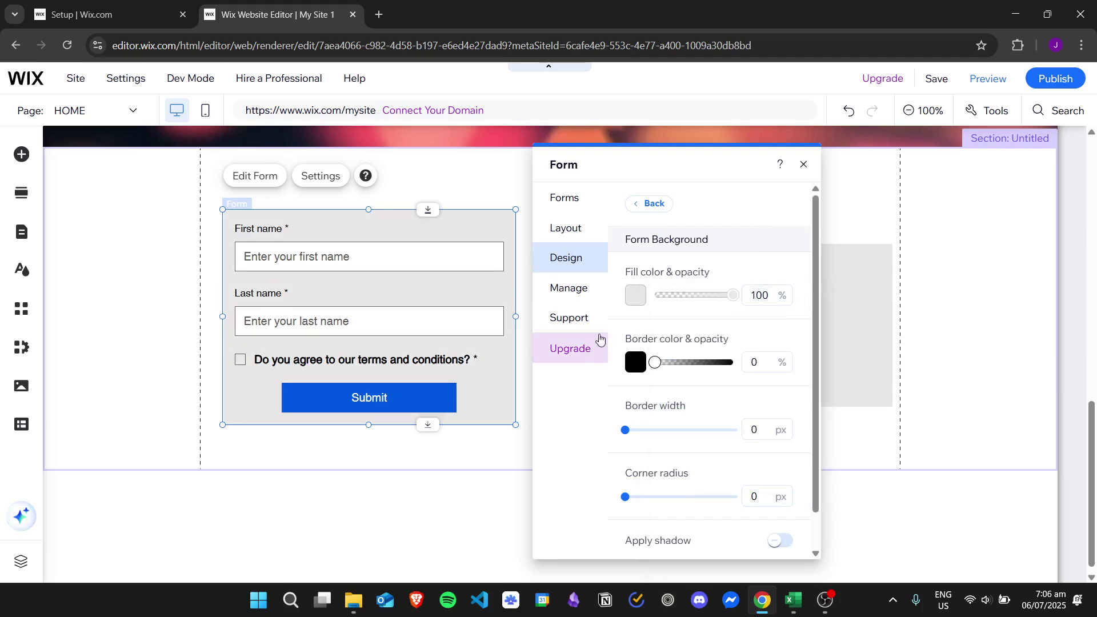
Give the form a black border 2 px wide at 100% opacity, with a corner radius of 28 px
scroll(805, 314, "down", 1)
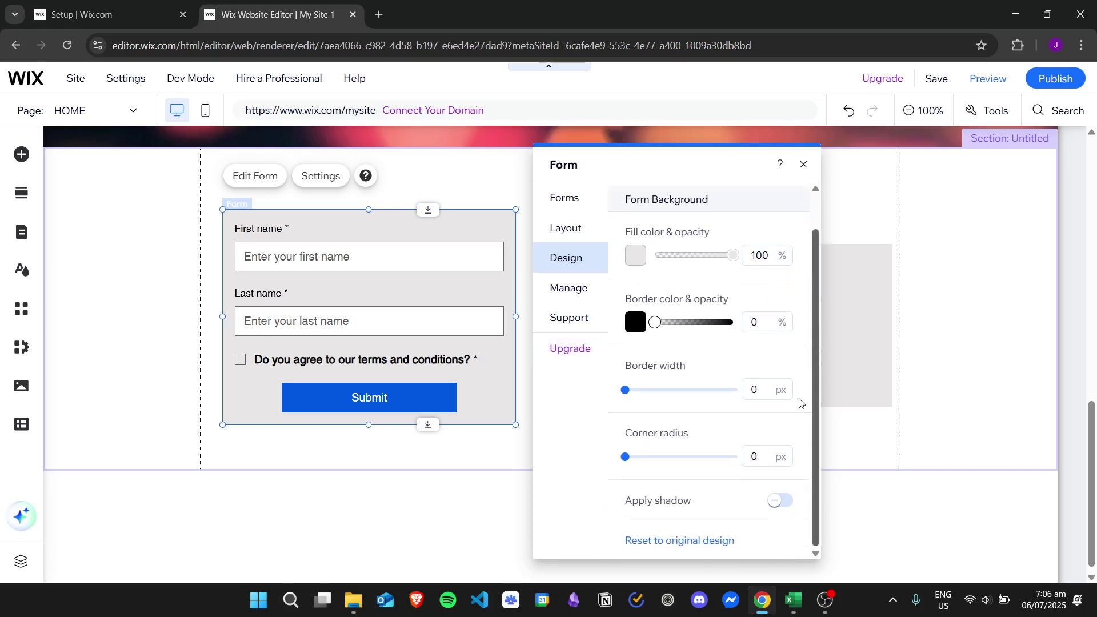
mouse_move(625, 392)
left_mouse_down()
mouse_move(656, 391)
mouse_move(625, 391)
left_mouse_up()
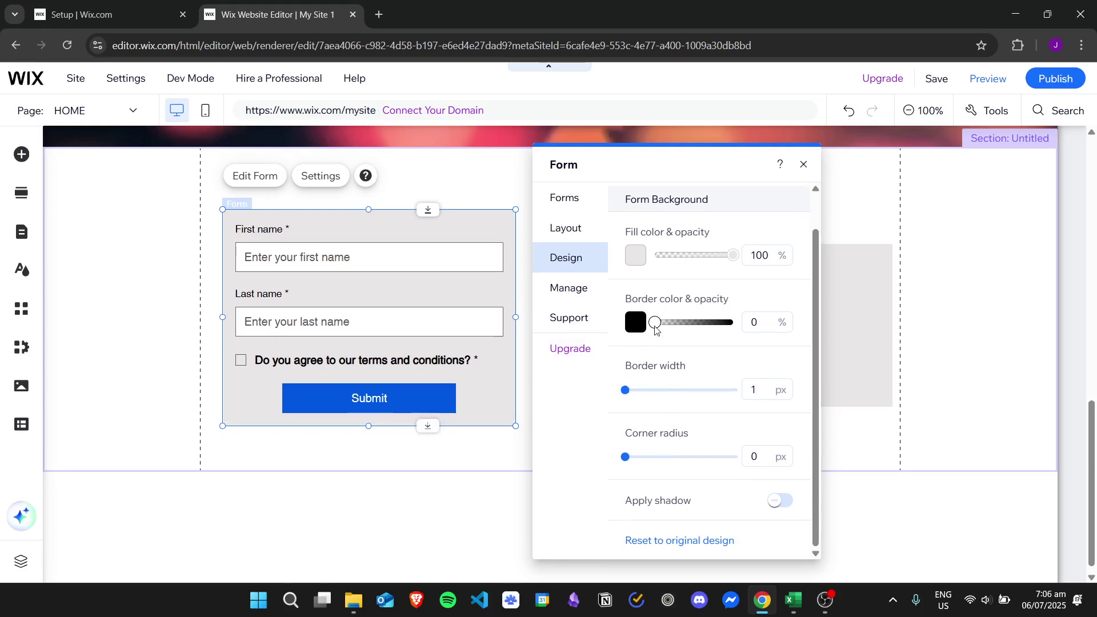
left_click_drag(655, 323, 735, 323)
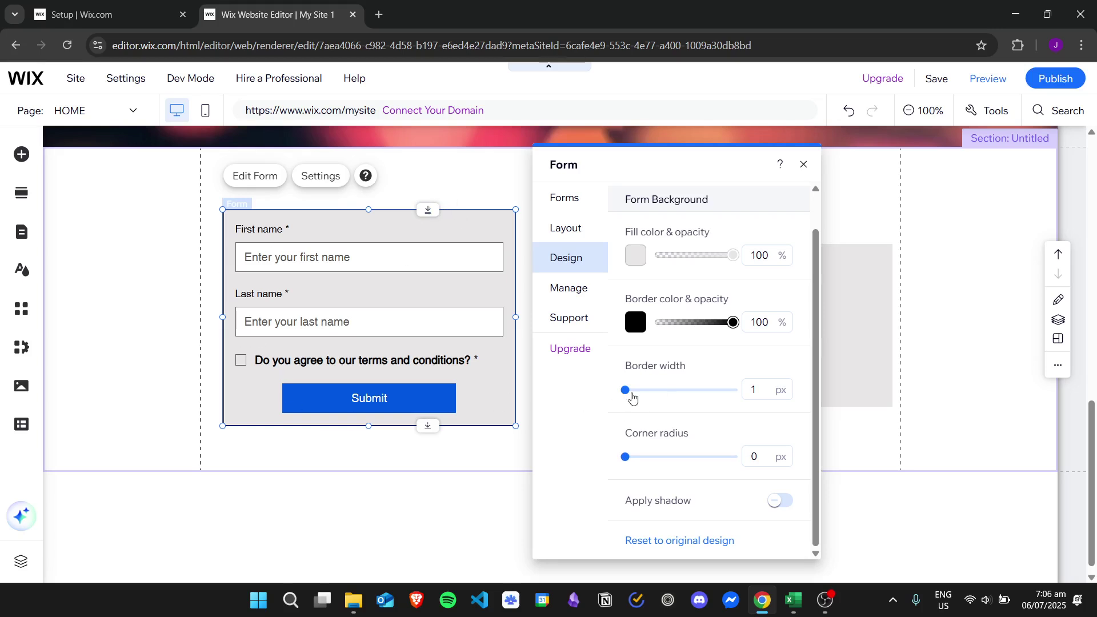
mouse_move(632, 397)
left_mouse_down()
mouse_move(668, 392)
mouse_move(632, 392)
left_mouse_up()
left_click_drag(628, 460, 656, 457)
Apply a shadow to the form background with a size of 22 px
left_click(588, 290)
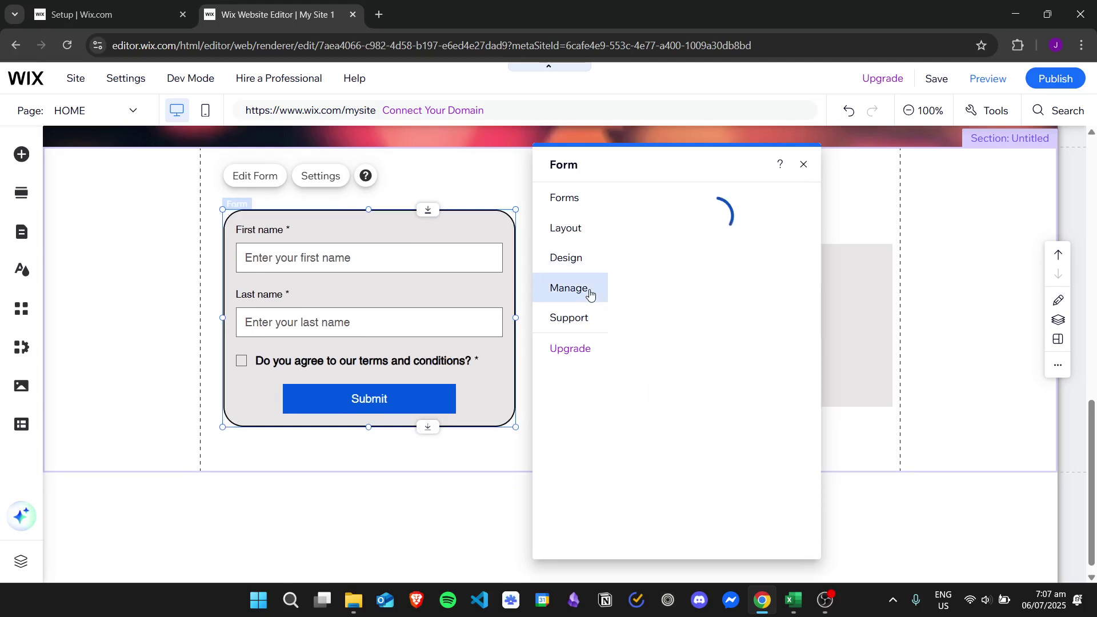
left_click(568, 257)
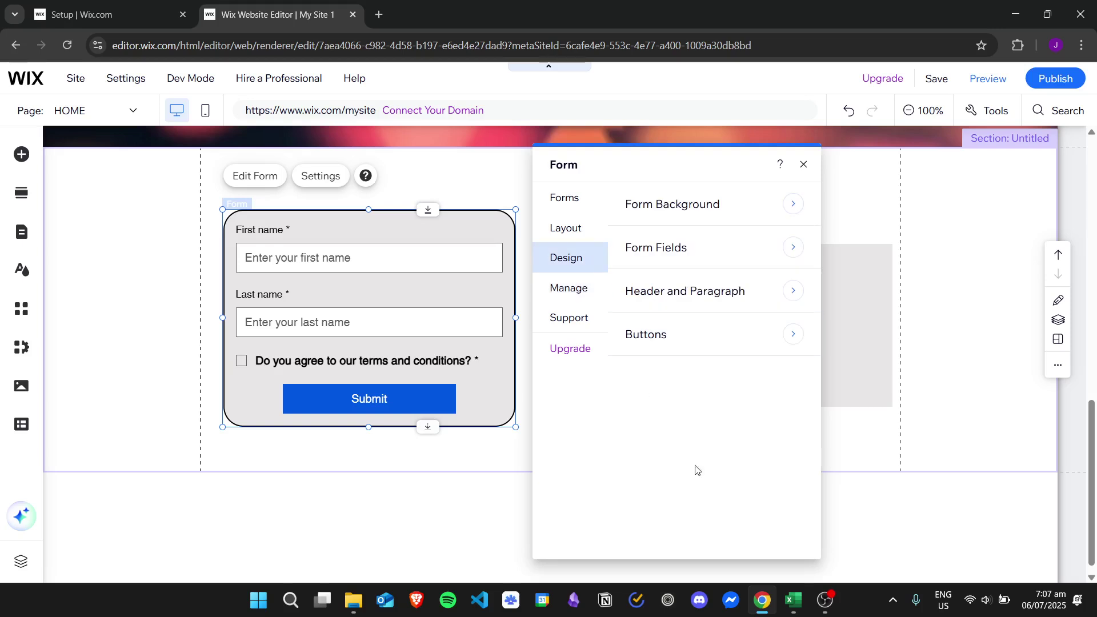
left_click(674, 218)
scroll(816, 373, "down", 1)
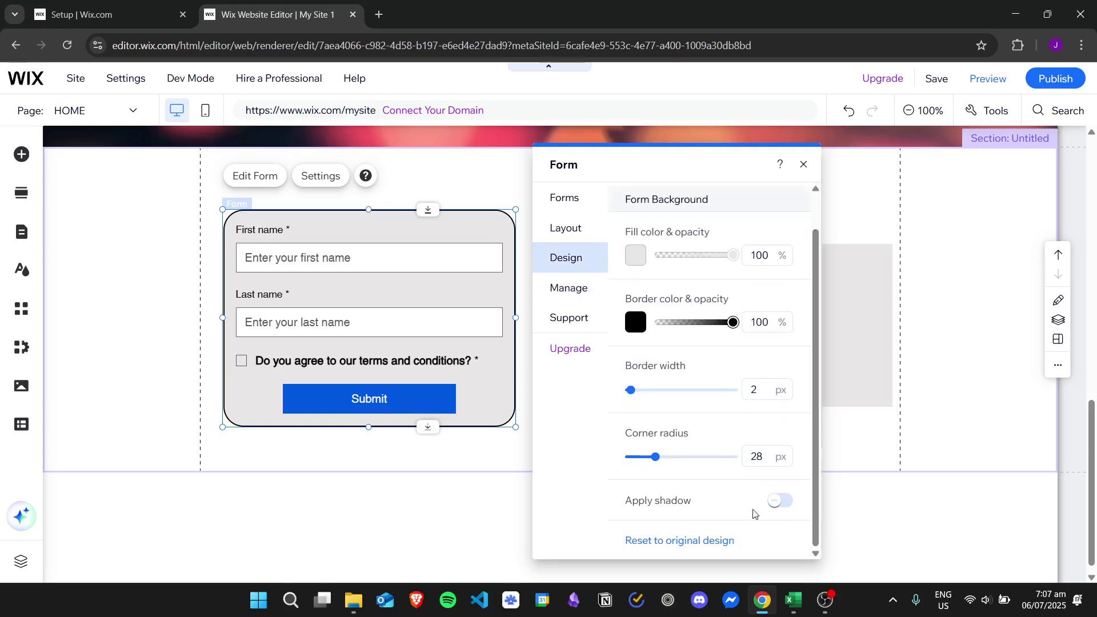
left_click(782, 501)
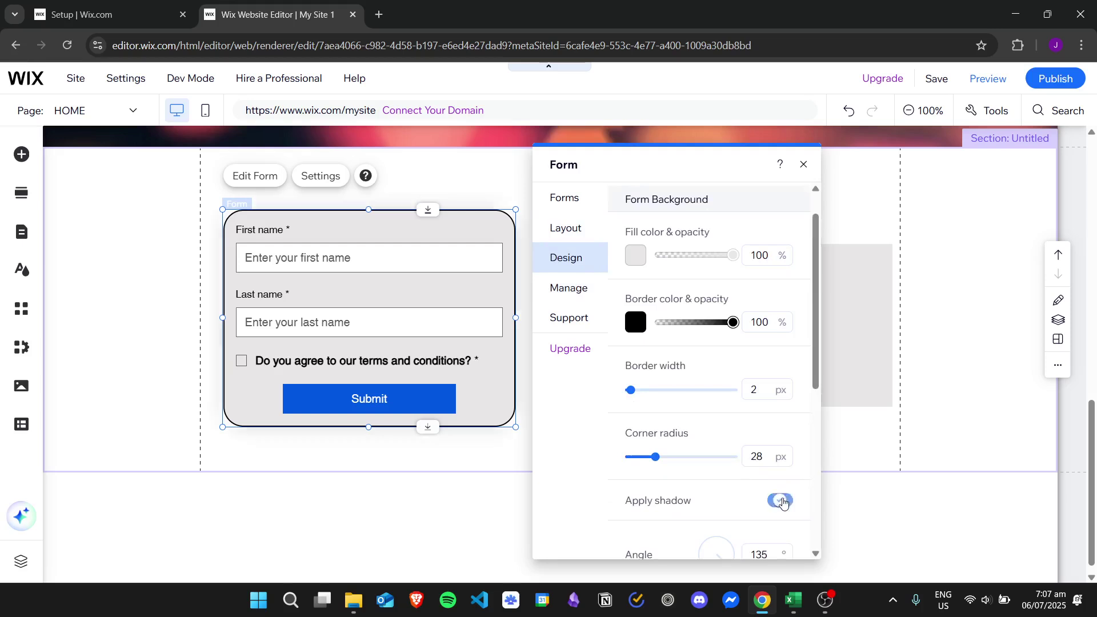
scroll(740, 491, "down", 3)
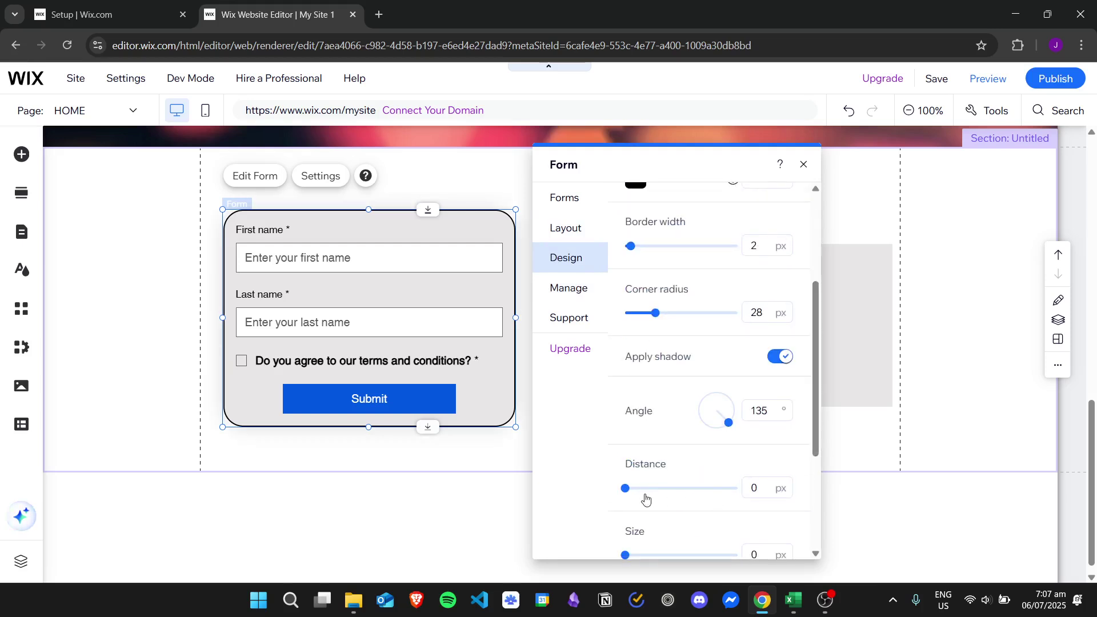
left_click_drag(650, 556, 674, 555)
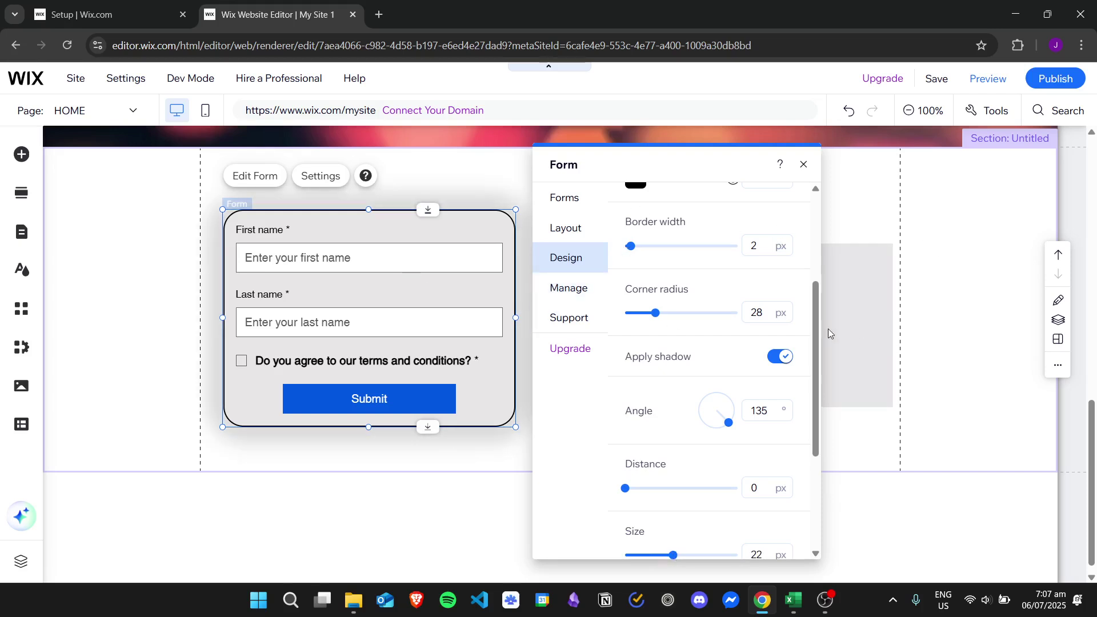
Try the None and Bottom input styles on the form fields and switch back to All sides
scroll(743, 343, "up", 5)
left_click(651, 203)
left_click(697, 249)
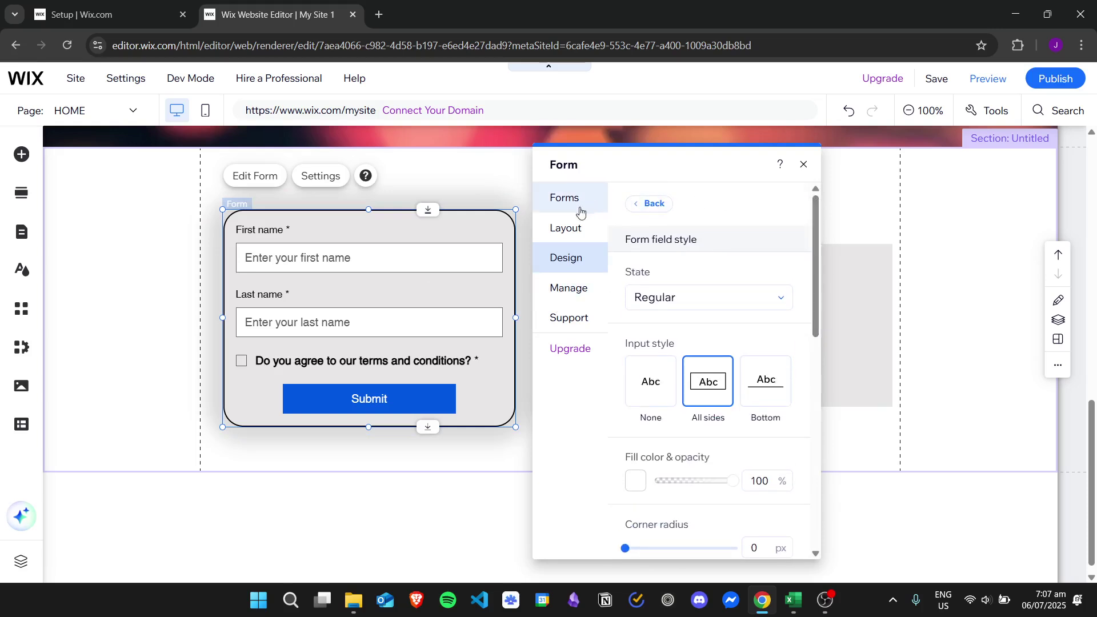
left_click(644, 203)
left_click(700, 251)
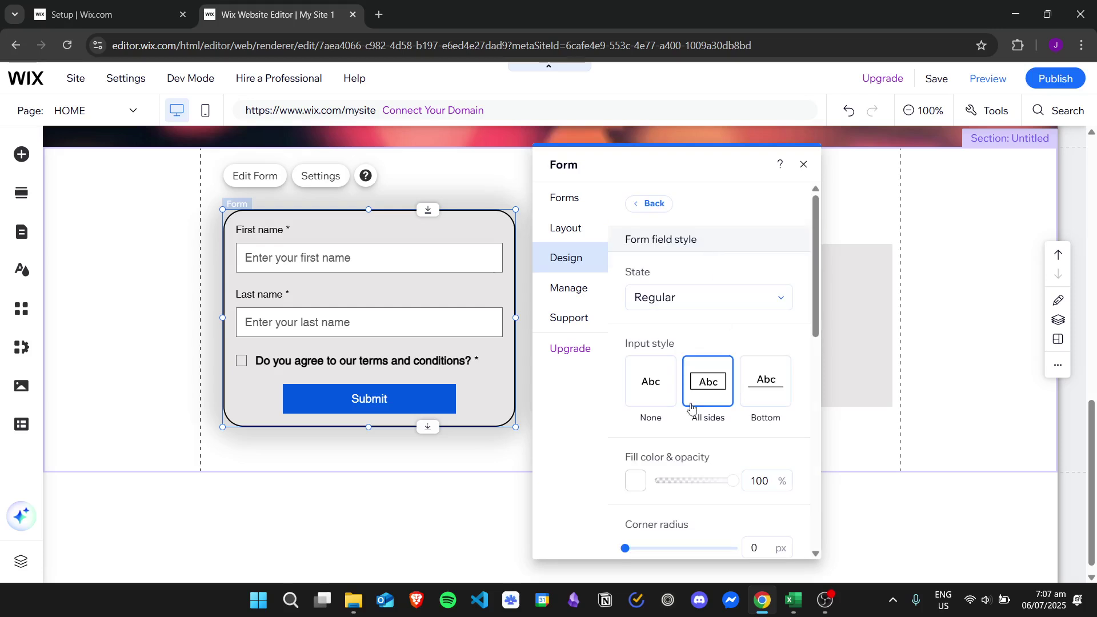
left_click(640, 381)
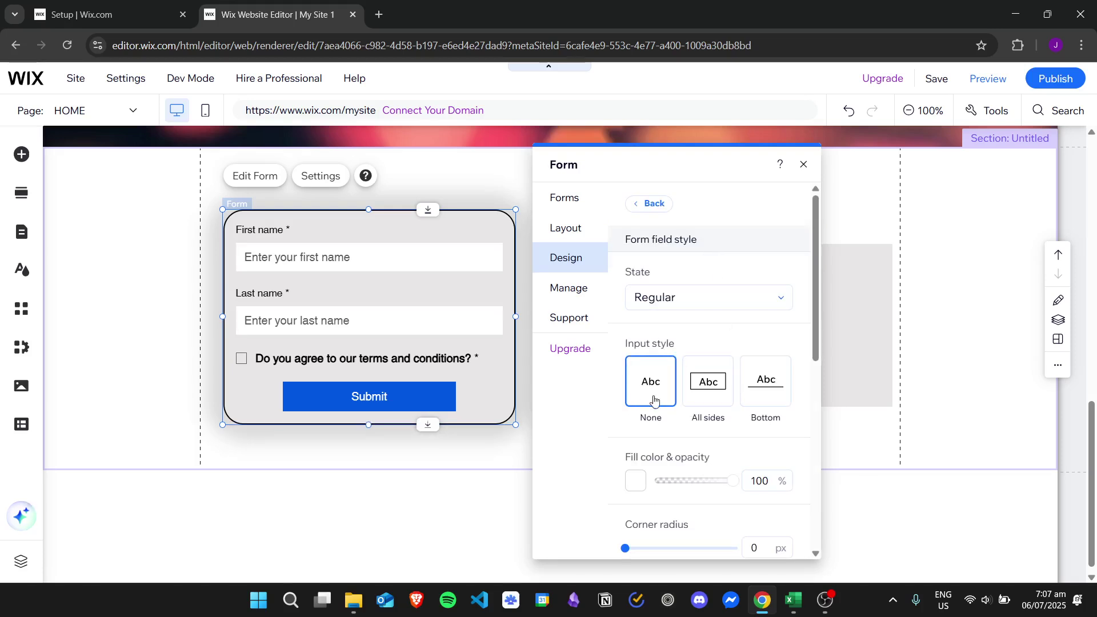
left_click(724, 389)
left_click(769, 388)
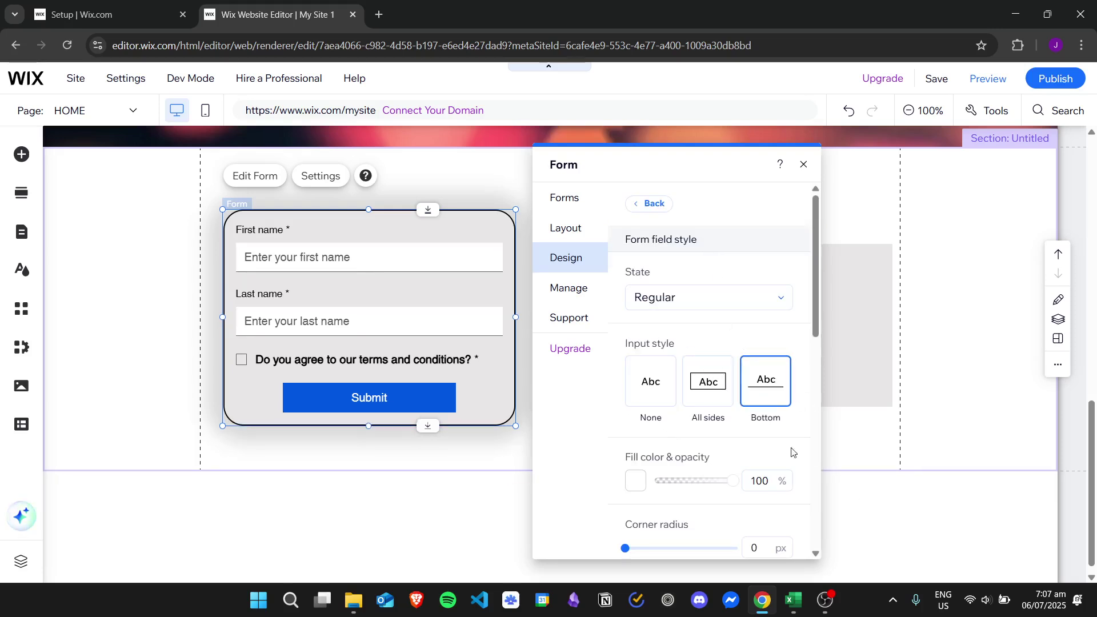
left_click(693, 381)
left_click(657, 380)
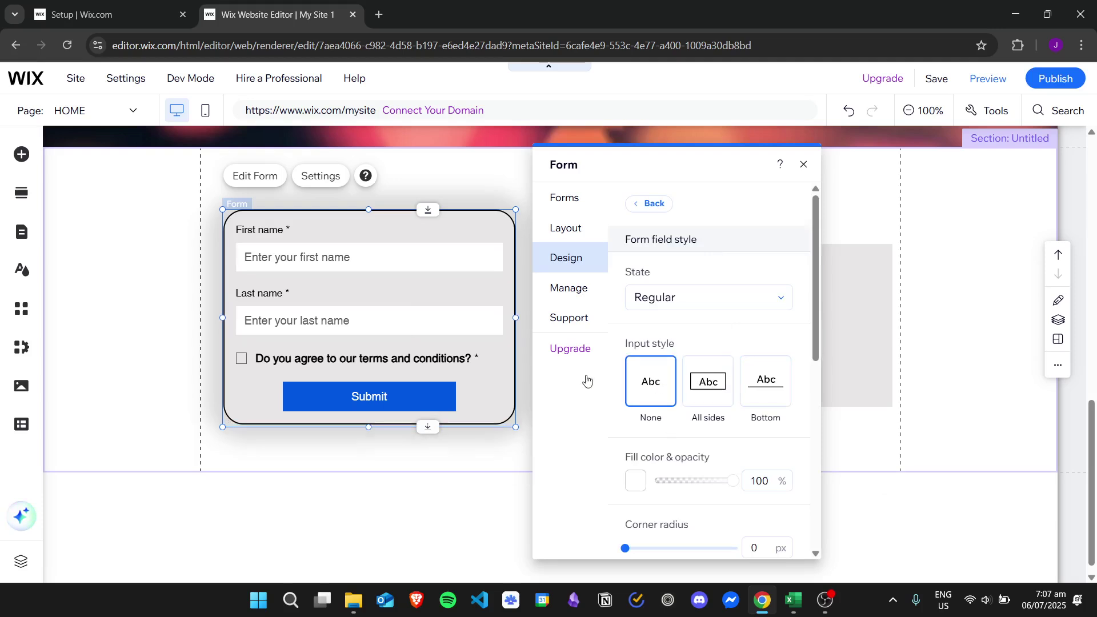
left_click(702, 393)
Check the form field style in the Hover and Error states, and look over the remaining Regular state settings
left_click(688, 296)
left_click(686, 348)
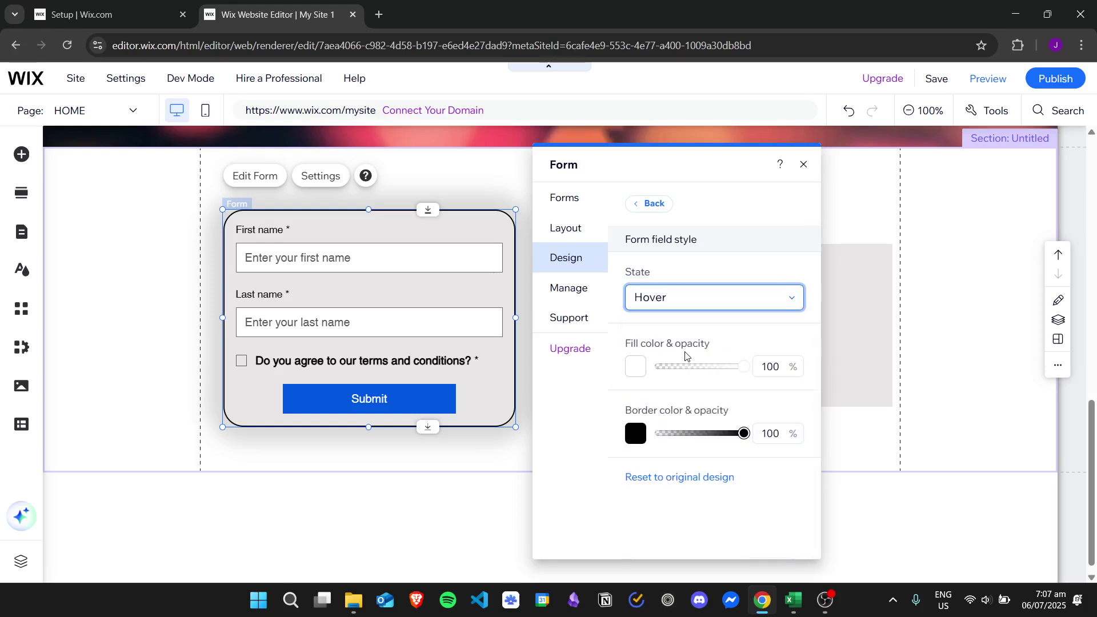
left_click(695, 299)
left_click(712, 375)
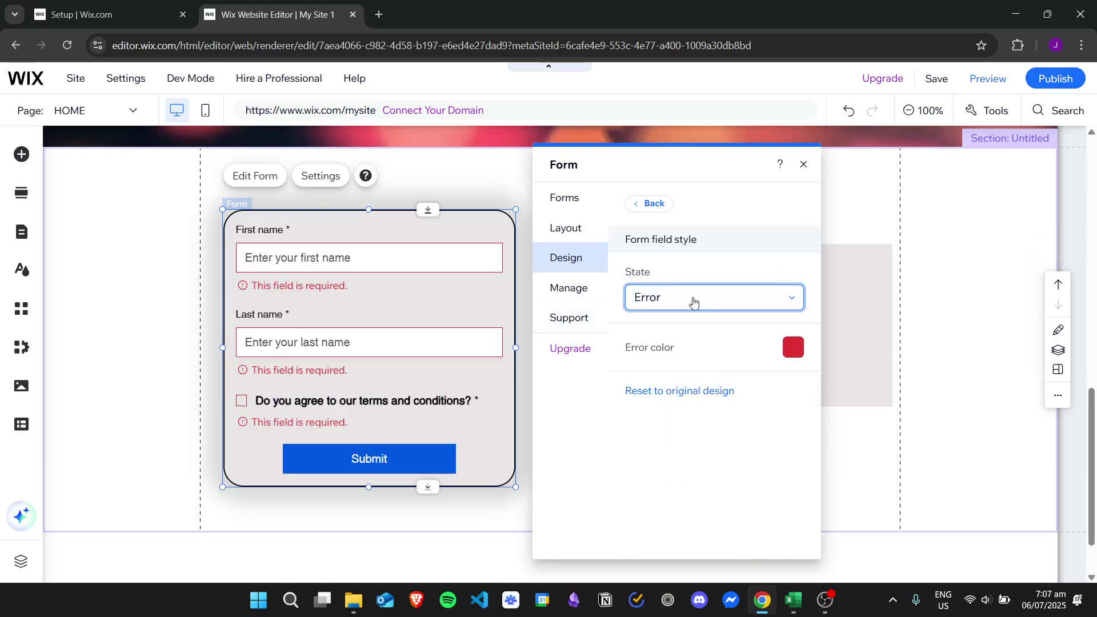
left_click(693, 302)
left_click(703, 323)
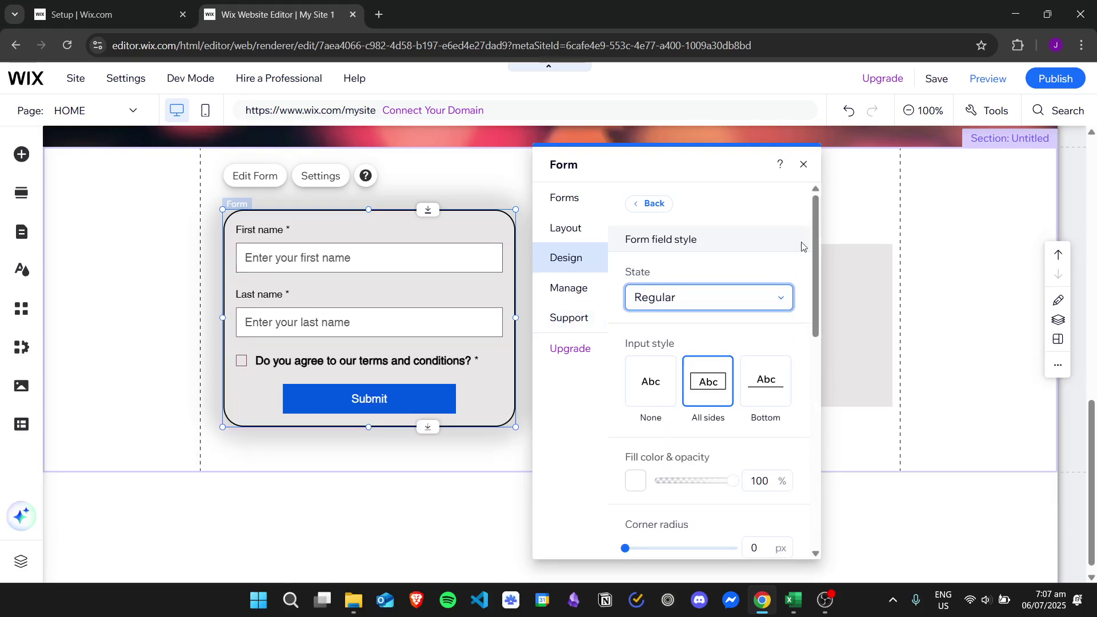
left_click_drag(816, 243, 816, 321)
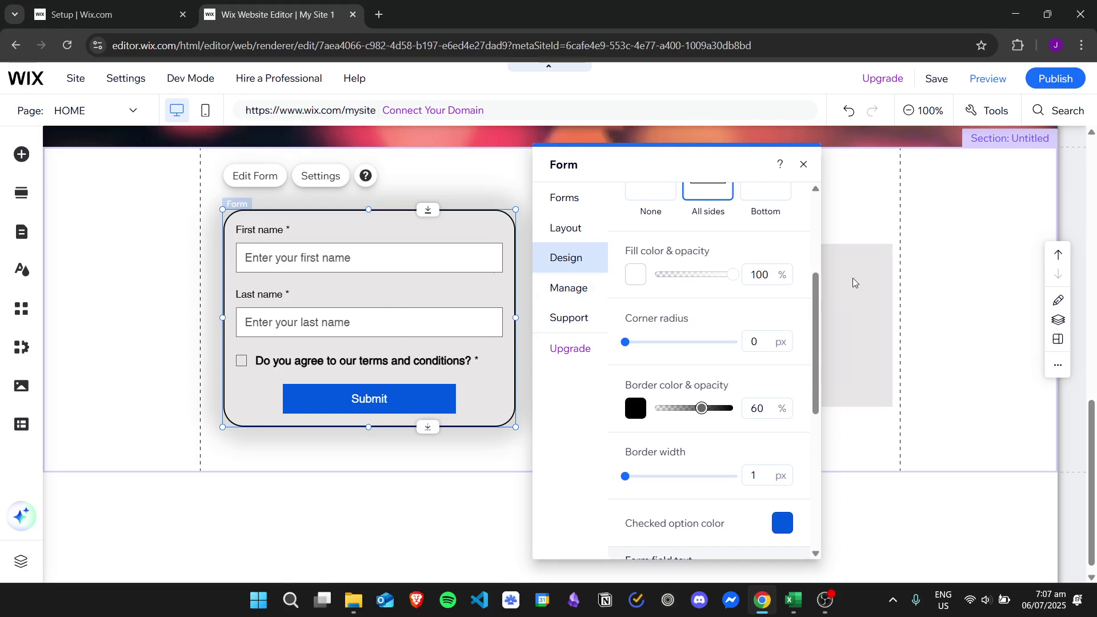
Round the corners of the form's input fields into a pill shape, and check the header and paragraph design options
scroll(816, 291, "down", 1)
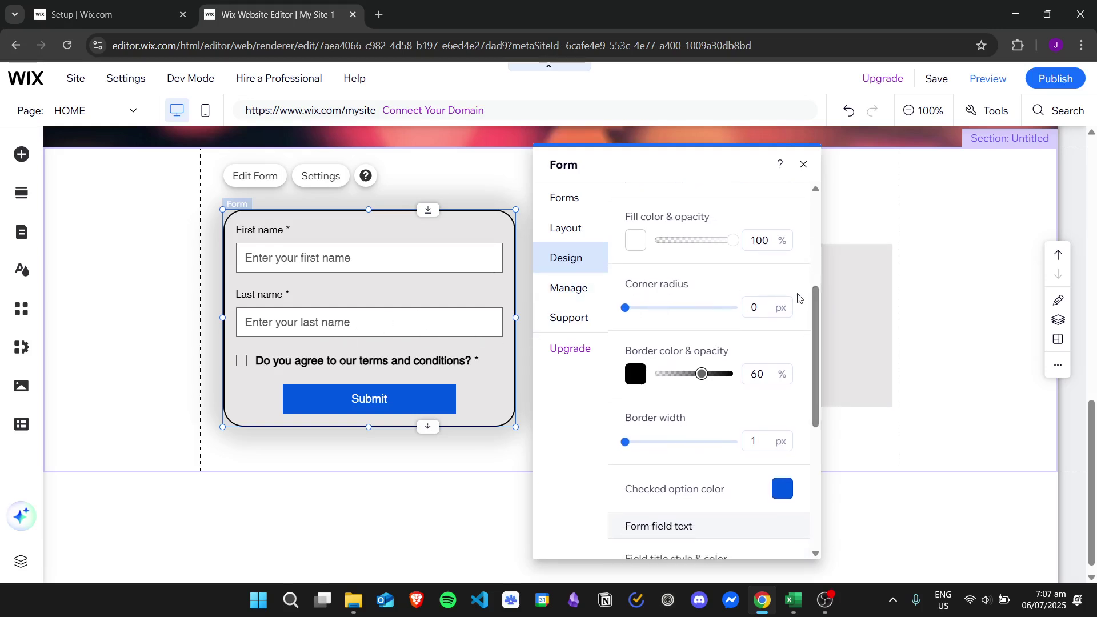
left_click(644, 308)
left_click_drag(814, 296, 794, 190)
left_click(654, 205)
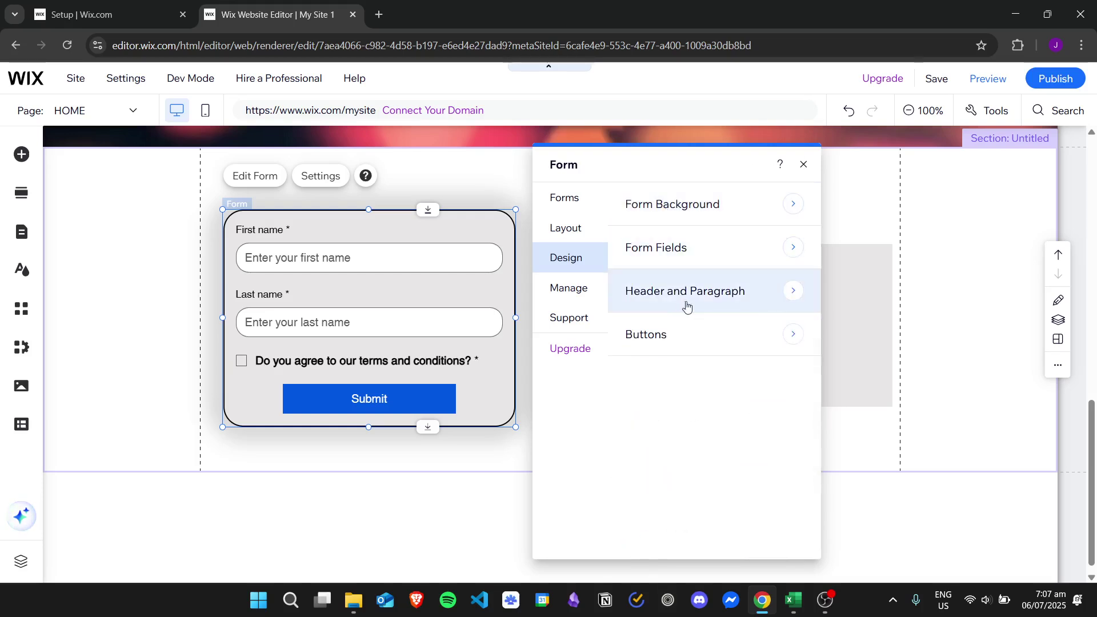
left_click(711, 295)
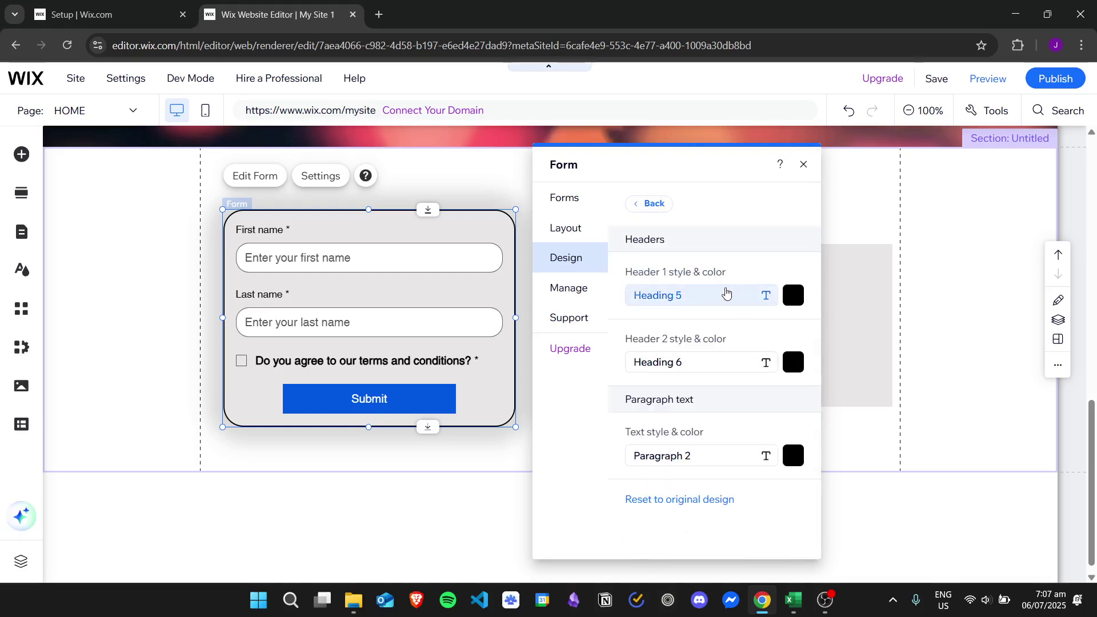
left_click(654, 204)
Try the rounded outline and filled rectangle styles on the Submit button in its Regular state, and apply the filled rounded style
left_click(703, 331)
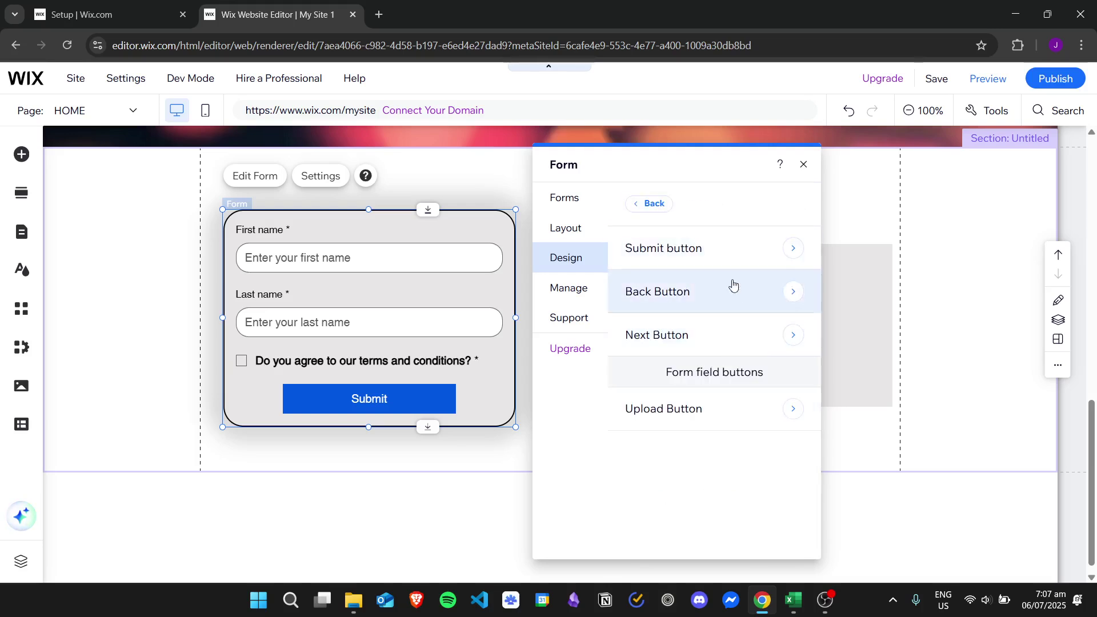
left_click(727, 249)
left_click(675, 333)
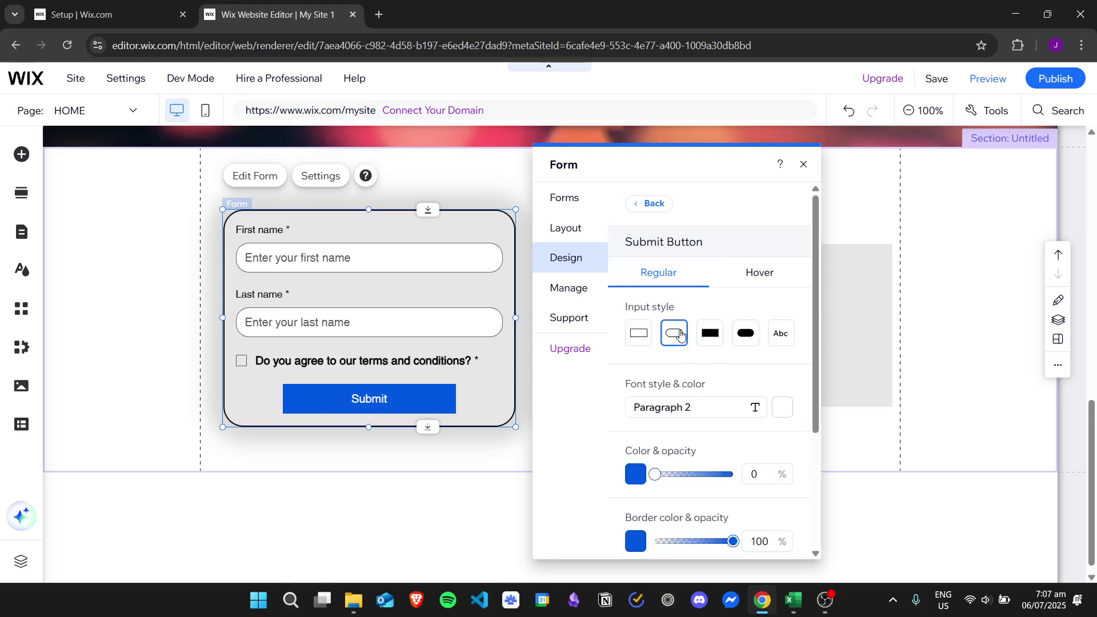
left_click(711, 335)
left_click(744, 332)
scroll(808, 269, "down", 3)
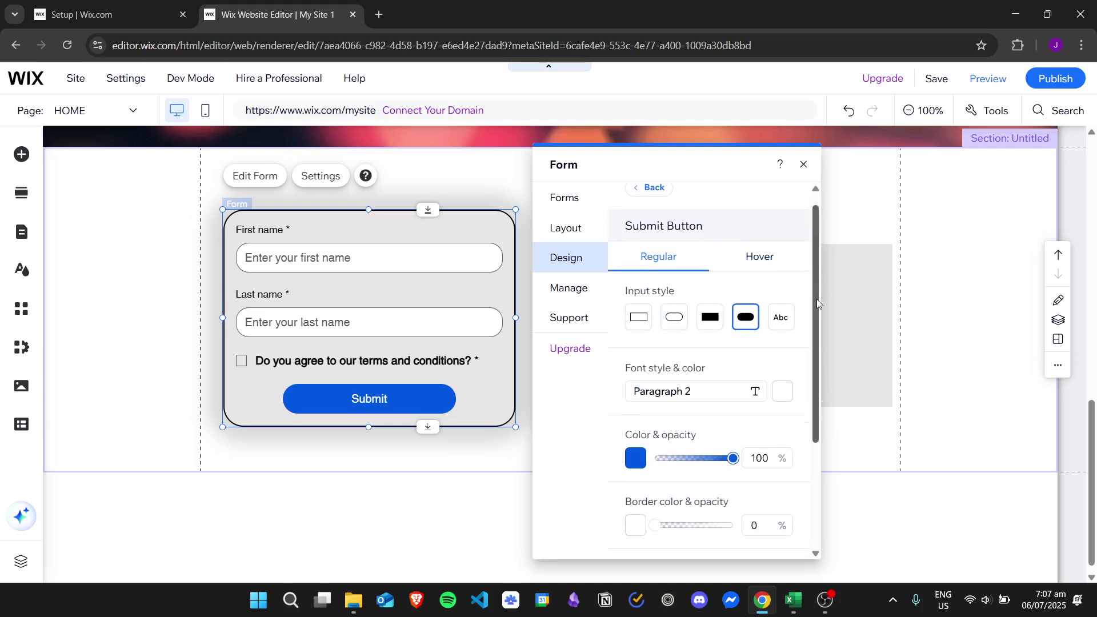
Close the form settings and open the site in preview mode
left_click(574, 288)
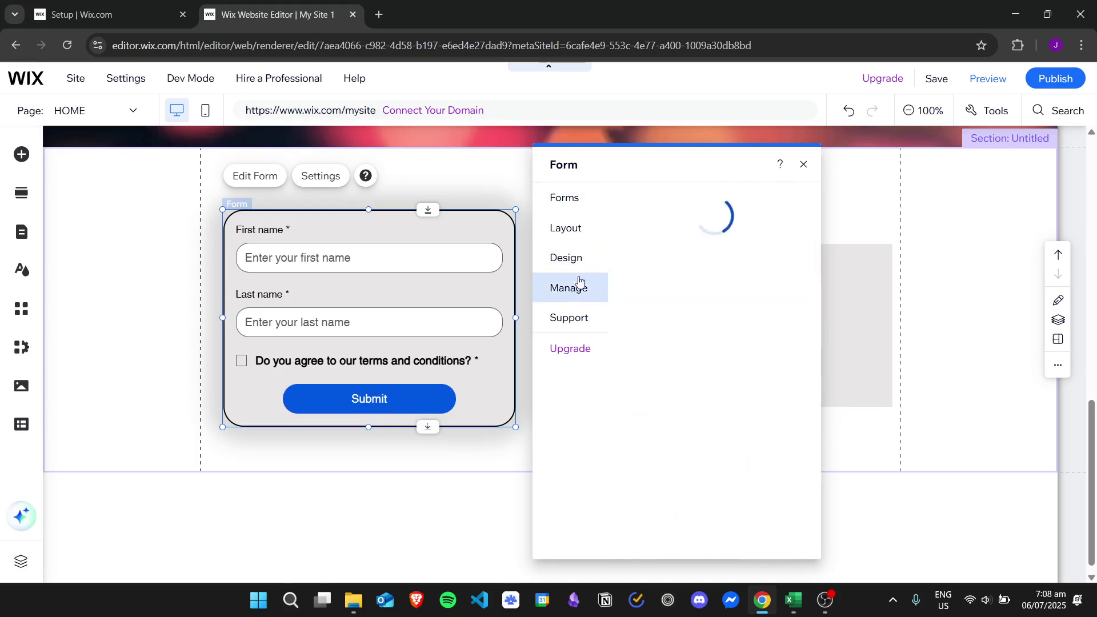
left_click(582, 260)
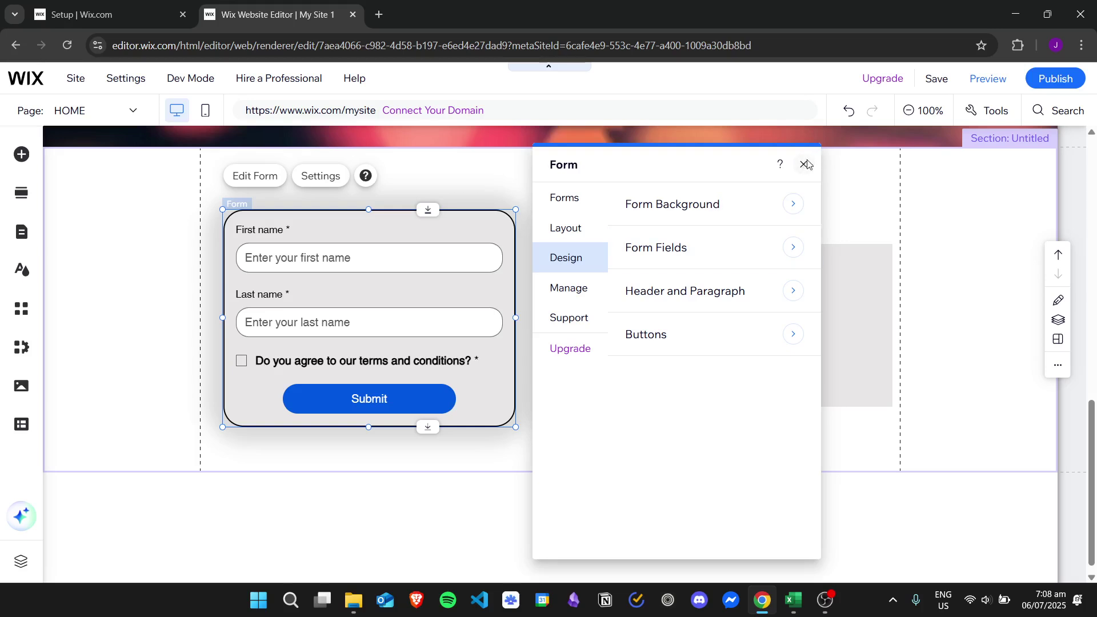
left_click(808, 164)
left_click(557, 454)
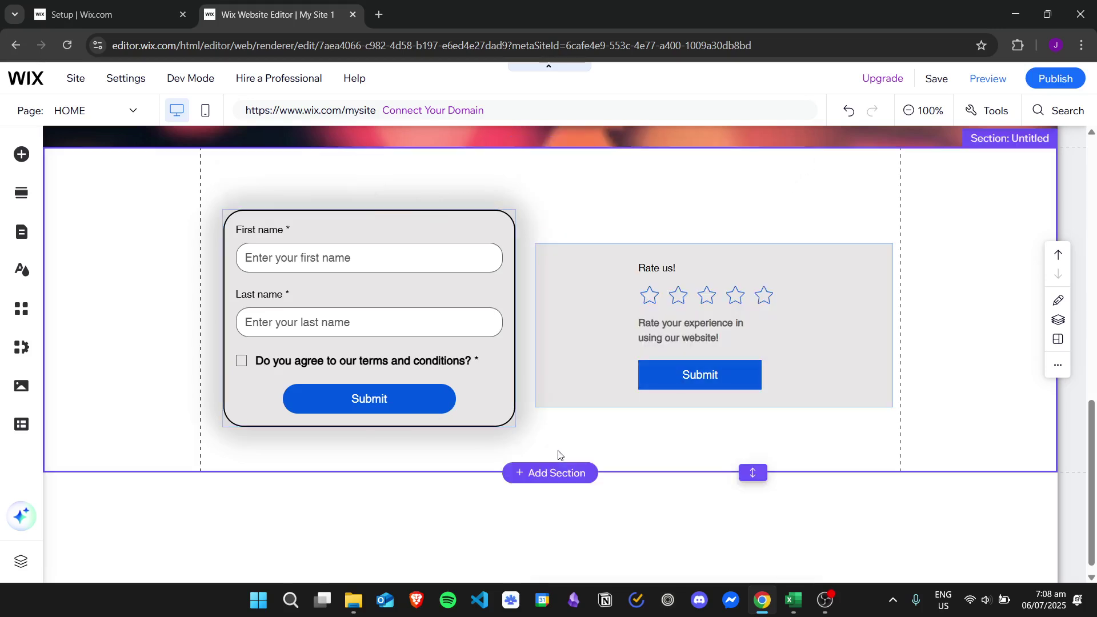
left_click(997, 81)
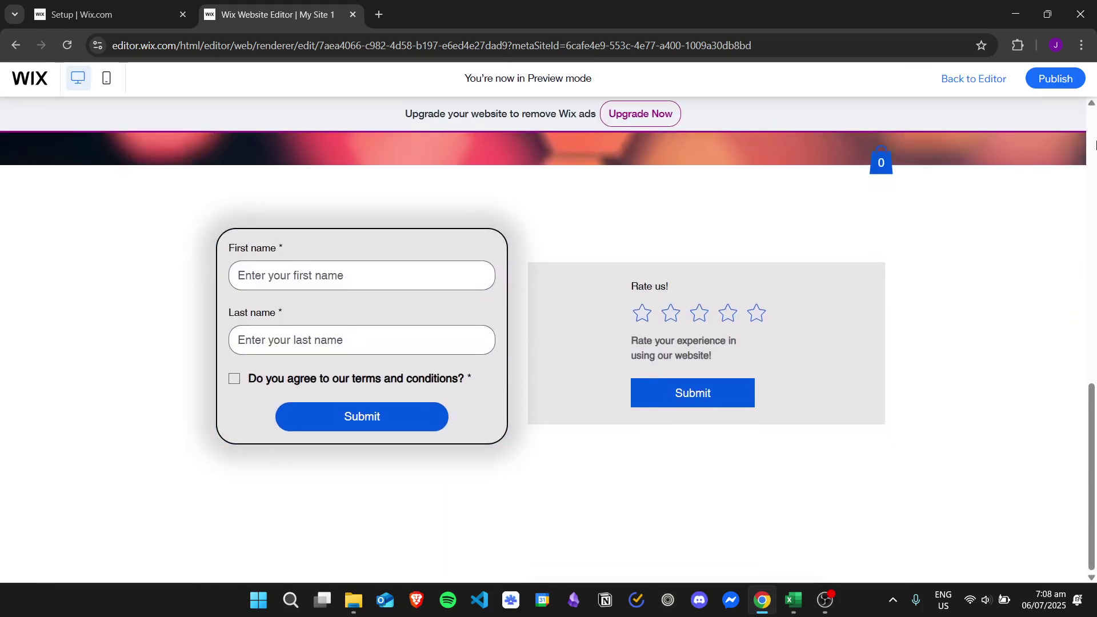
Test the previewed form by filling in the first and last name, agreeing to the terms and conditions, and submitting it
left_click(431, 273)
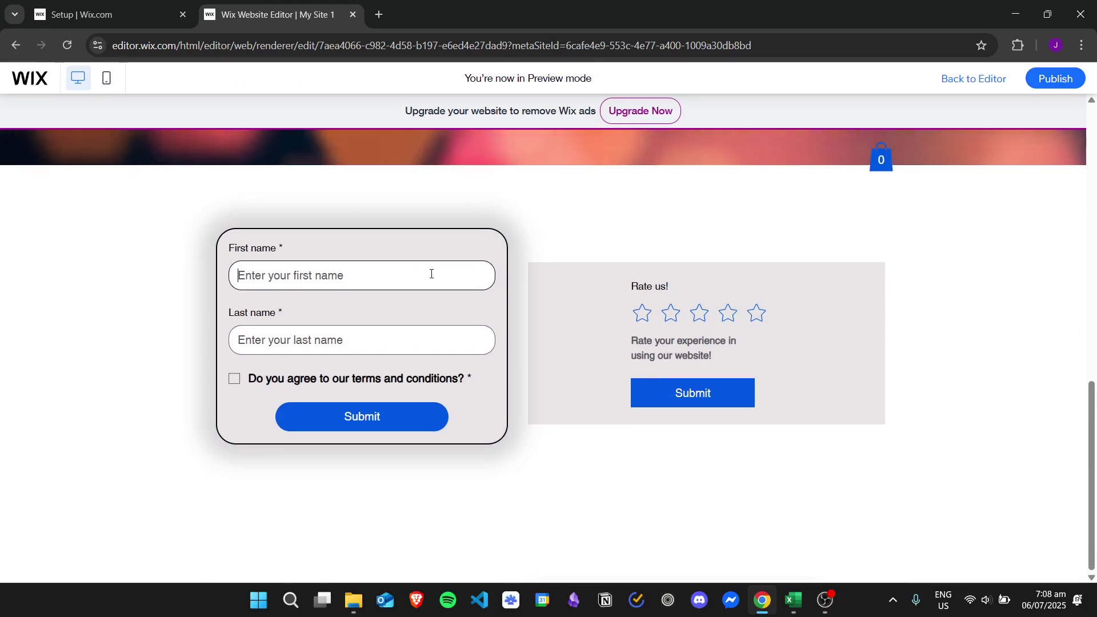
left_click(444, 340)
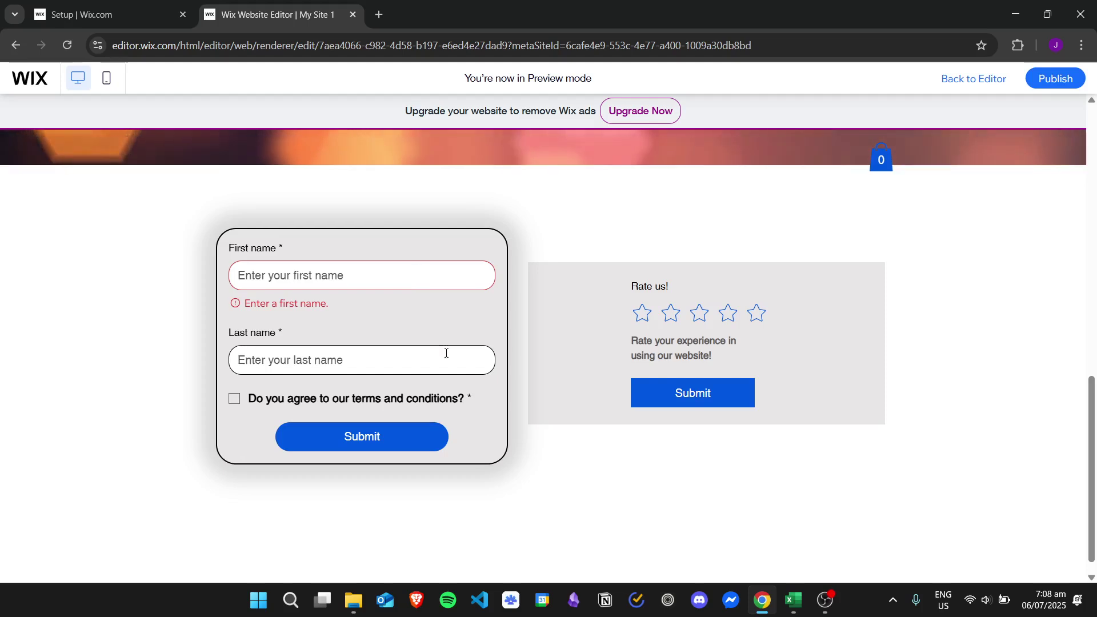
left_click(436, 273)
type("John")
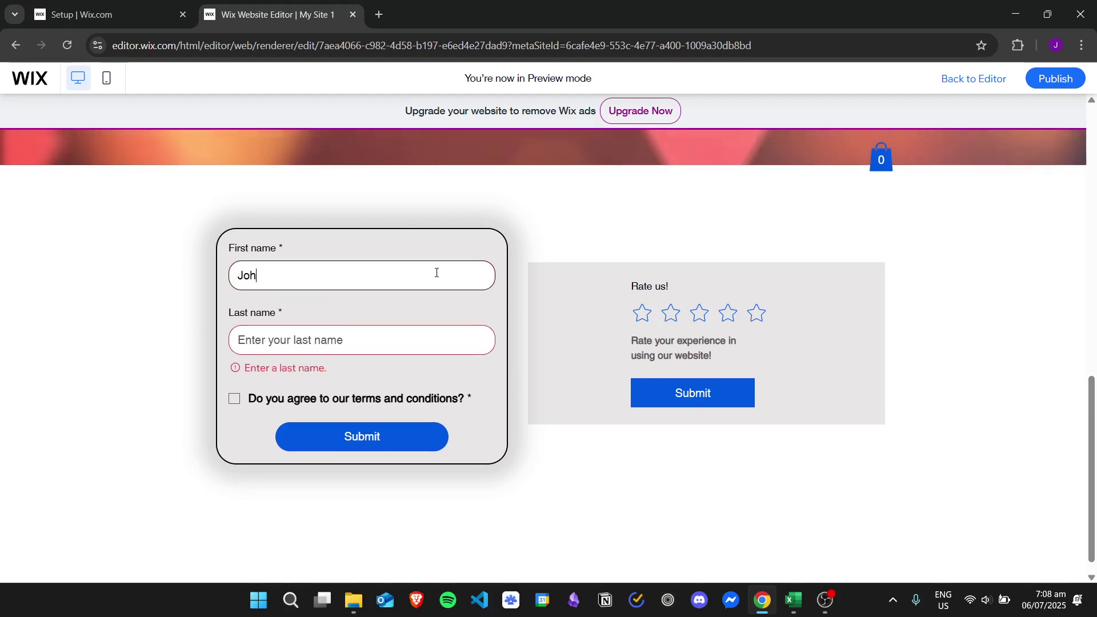
key("Tab")
type("Doe")
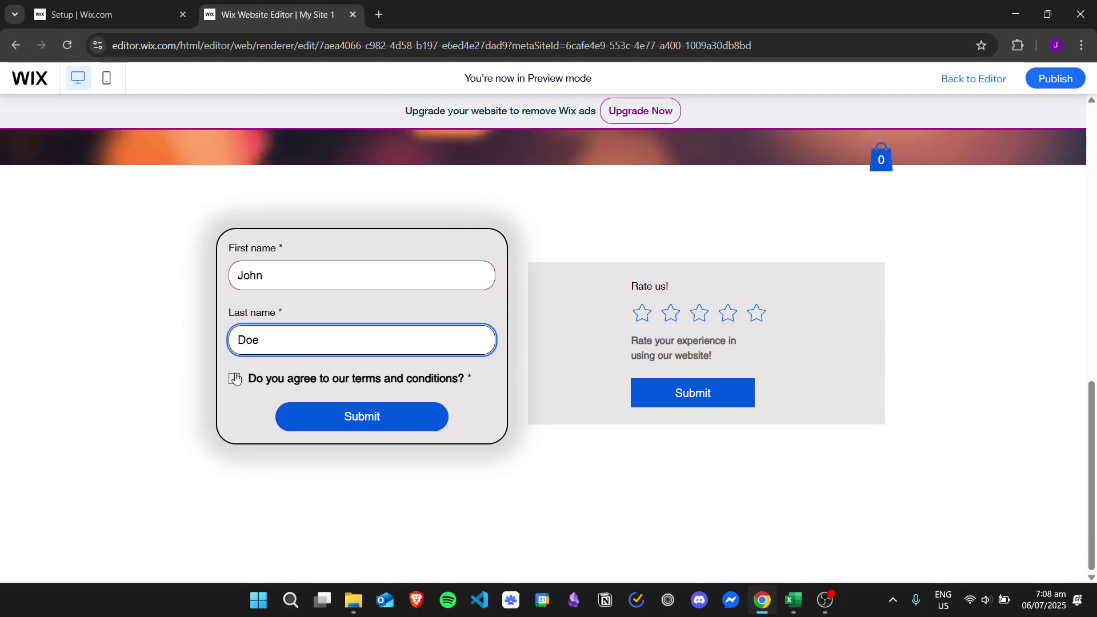
left_click(234, 378)
left_click(360, 418)
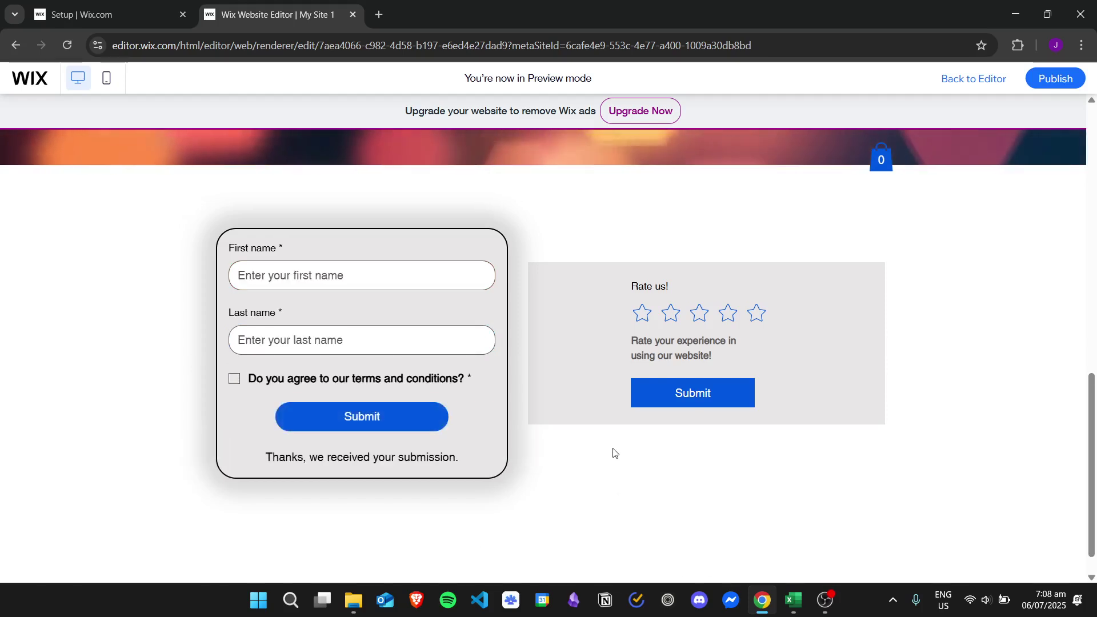